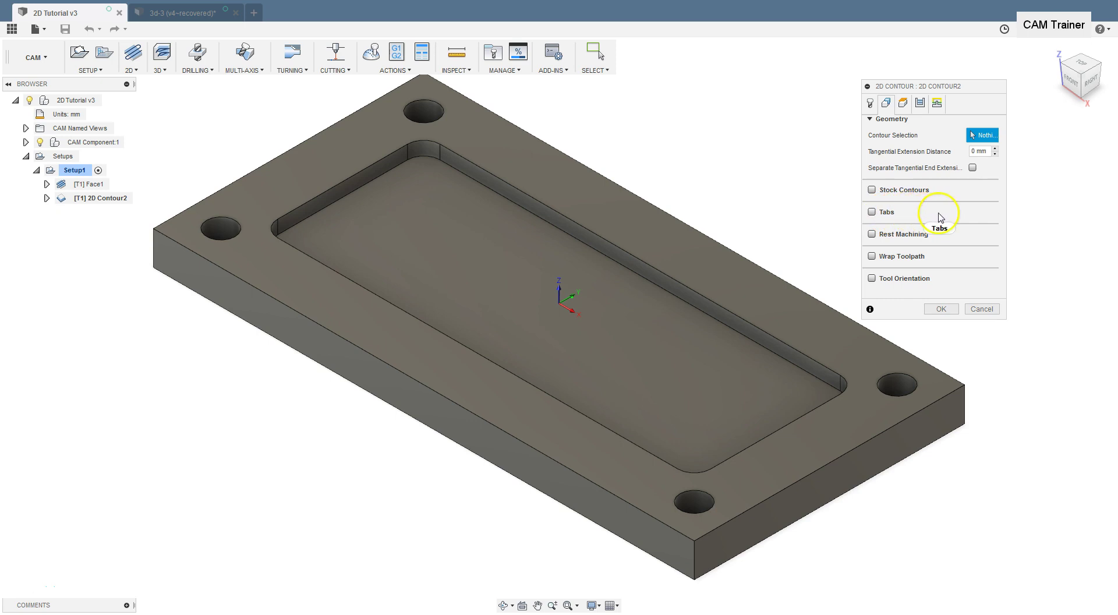
Enable Tabs on the 2D Contour2 operation to reveal the tab settings.
left_click(873, 212)
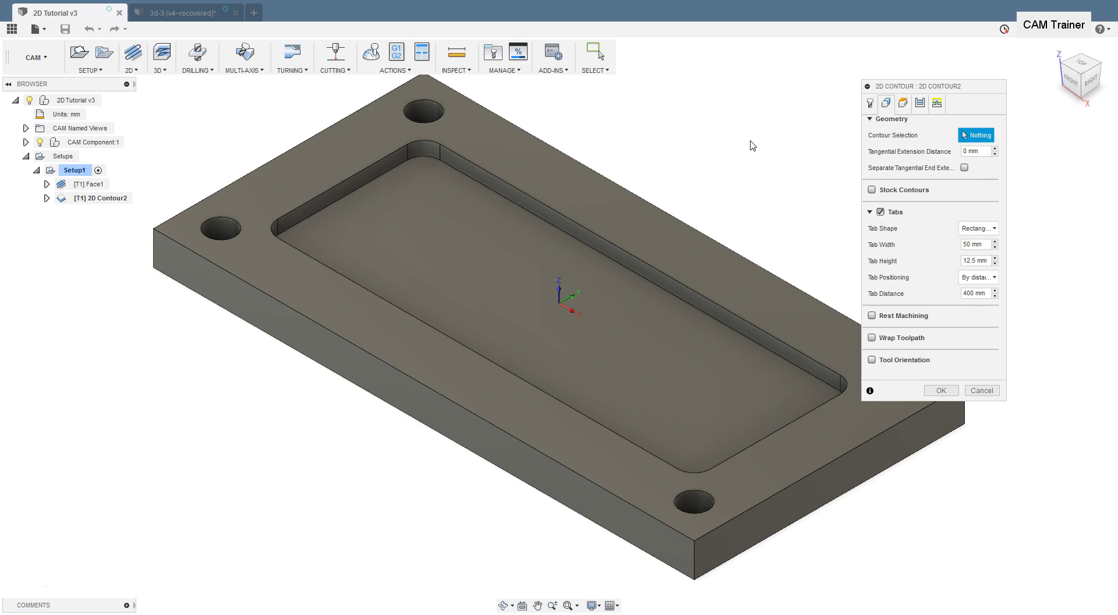
Chain-select the plate's outer top edge as the contour, showing two tab previews.
middle_click_drag(751, 145, 726, 228, "shift")
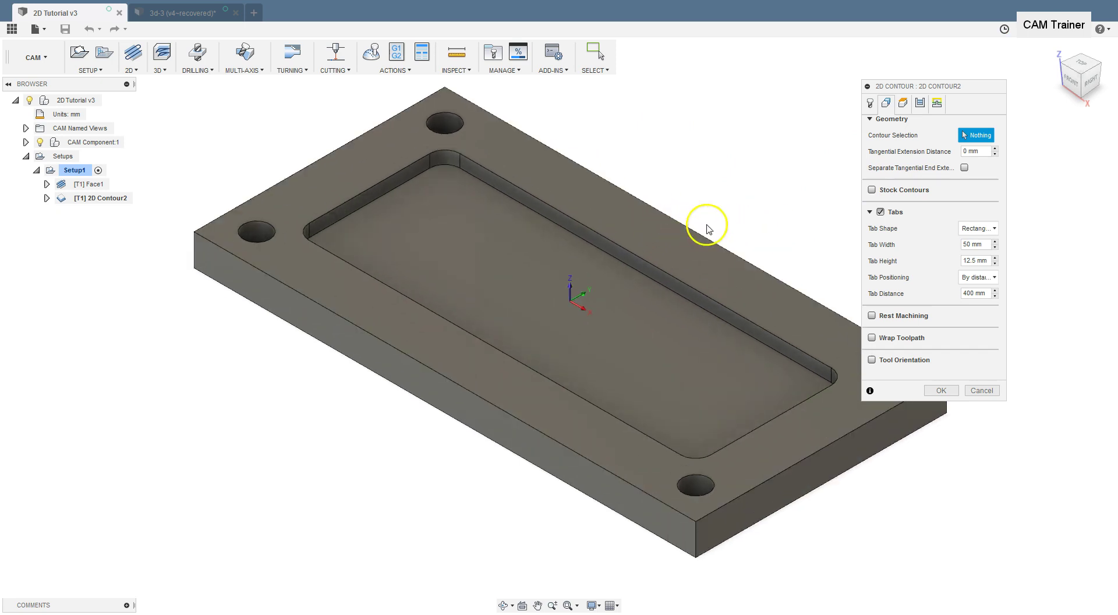
left_click(674, 220)
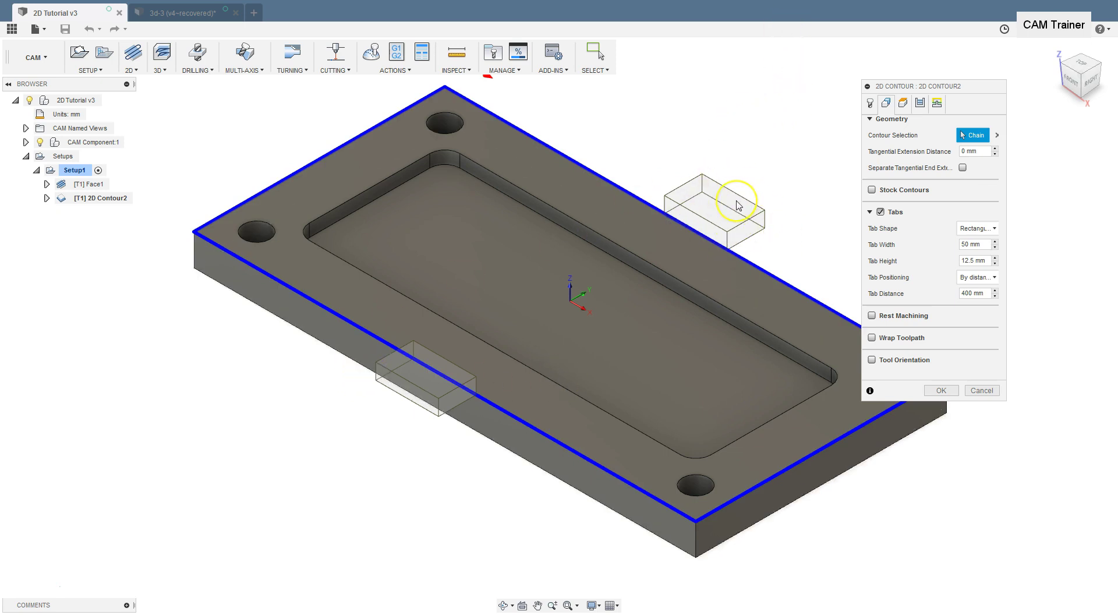
left_click(761, 216)
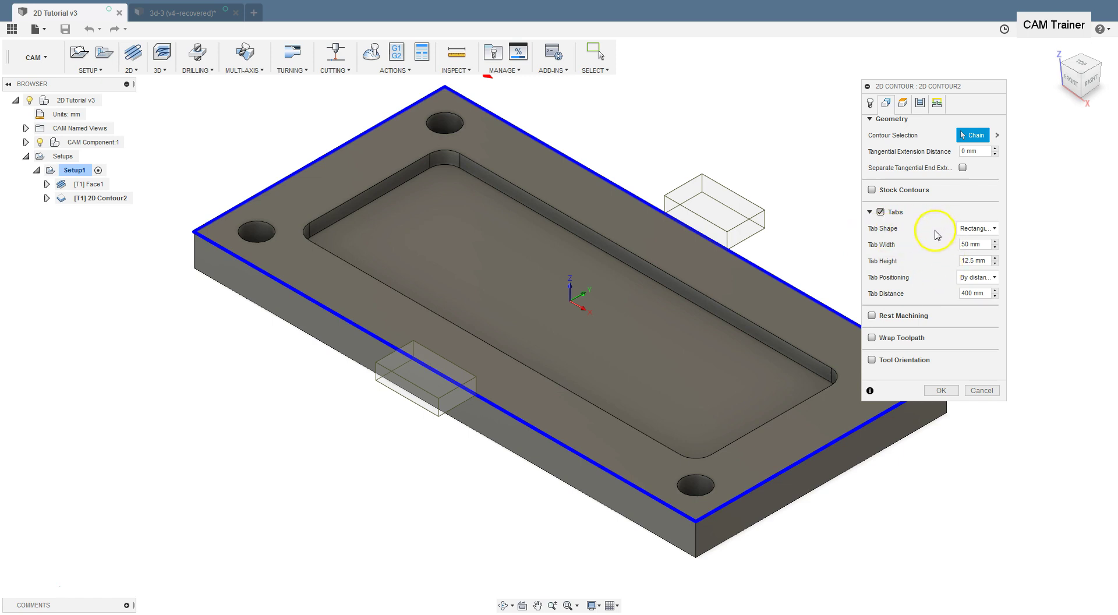
Preview Triangular as the tab shape, then reopen the Tab Shape list.
left_click(991, 228)
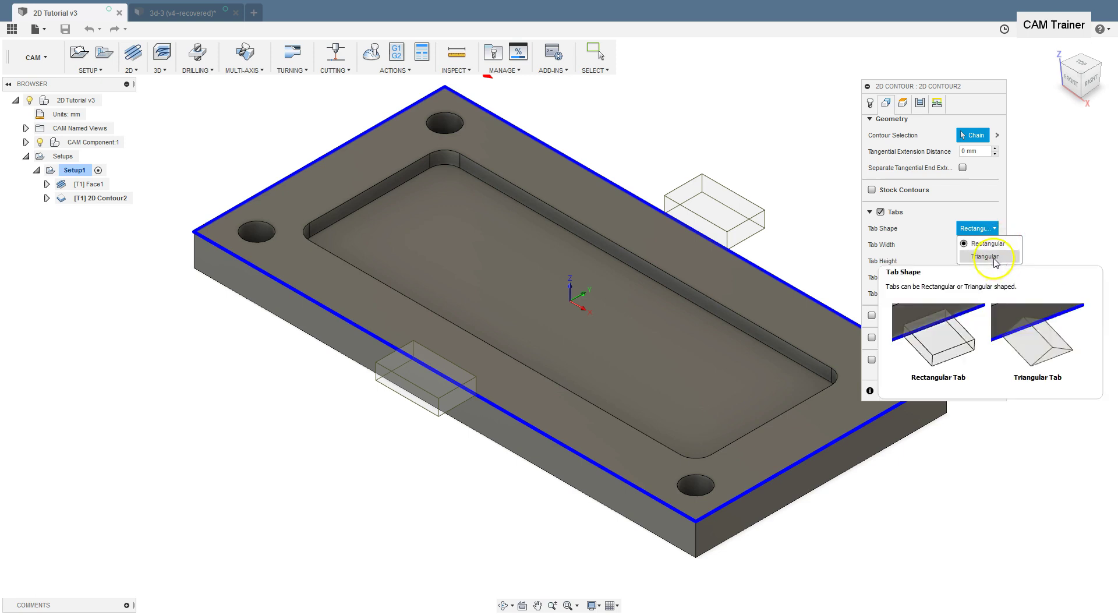
left_click(992, 257)
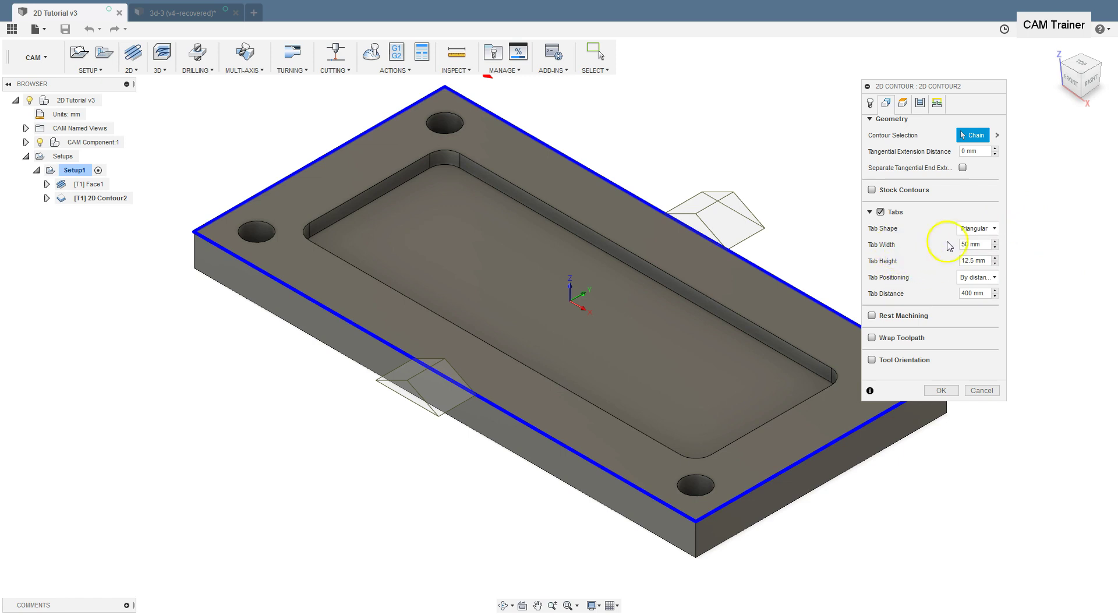
left_click(978, 229)
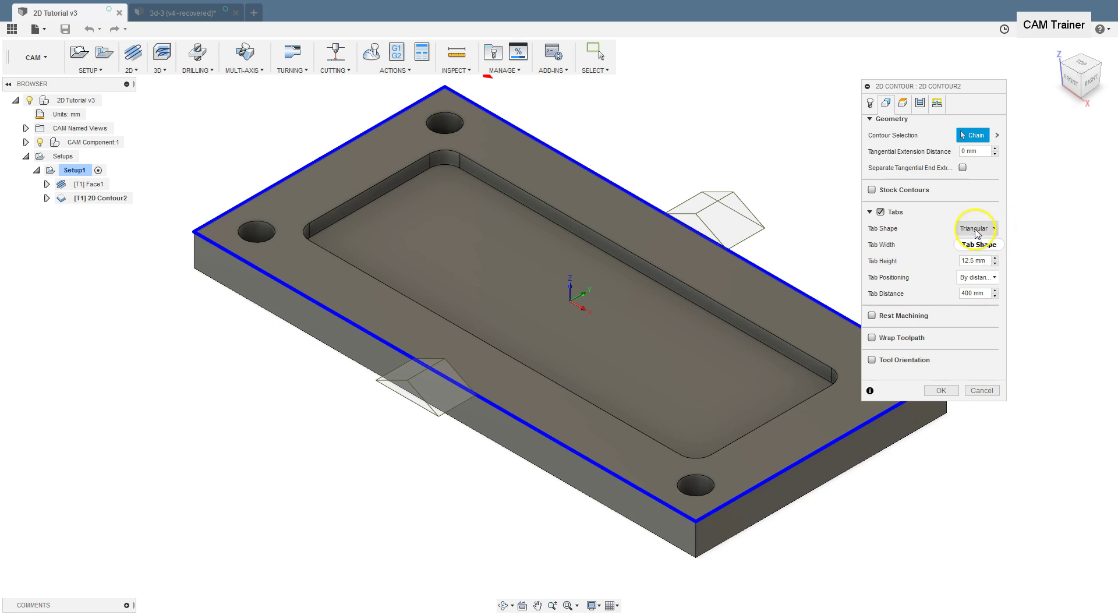
Return the tabs to Rectangular and raise Tab Width to 65 mm.
left_click(992, 247)
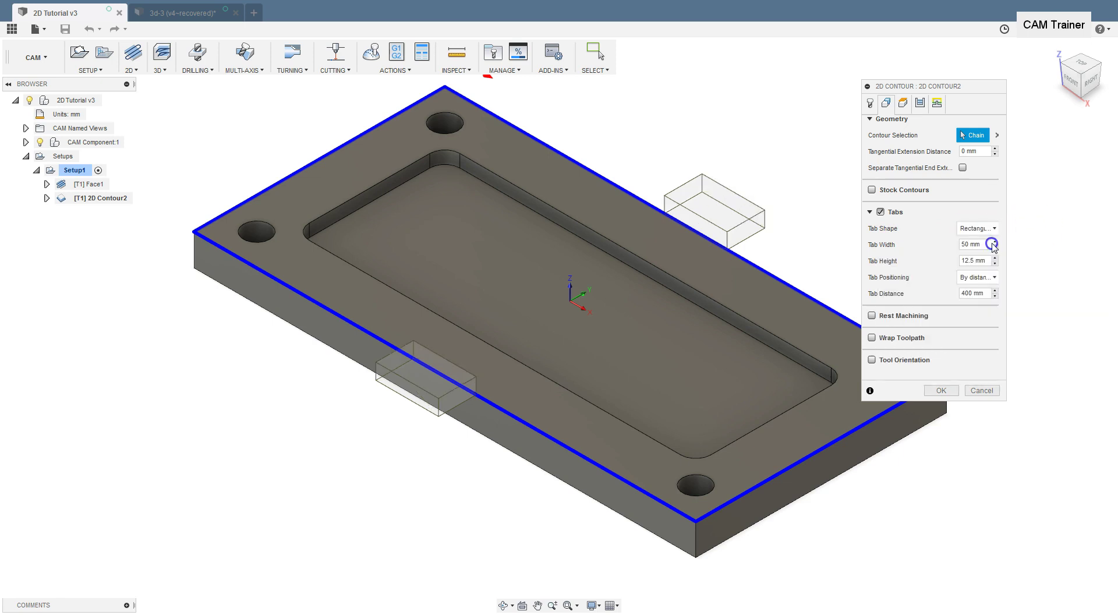
left_click(995, 242)
left_click(995, 243)
left_click(995, 243)
left_click(995, 242)
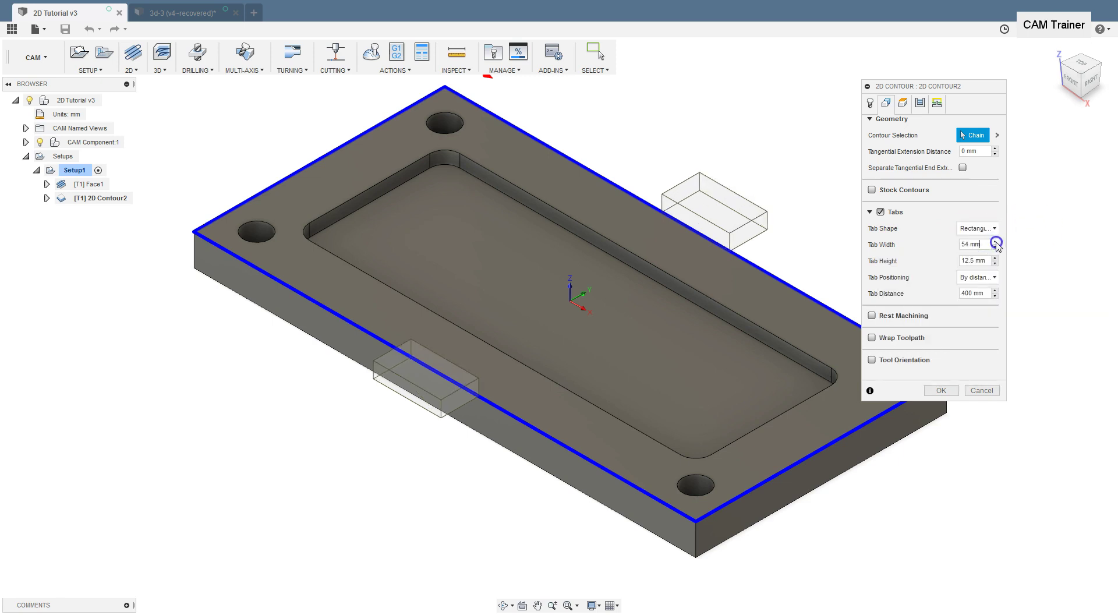
left_click(995, 243)
left_click(995, 242)
left_click(995, 243)
left_click(995, 242)
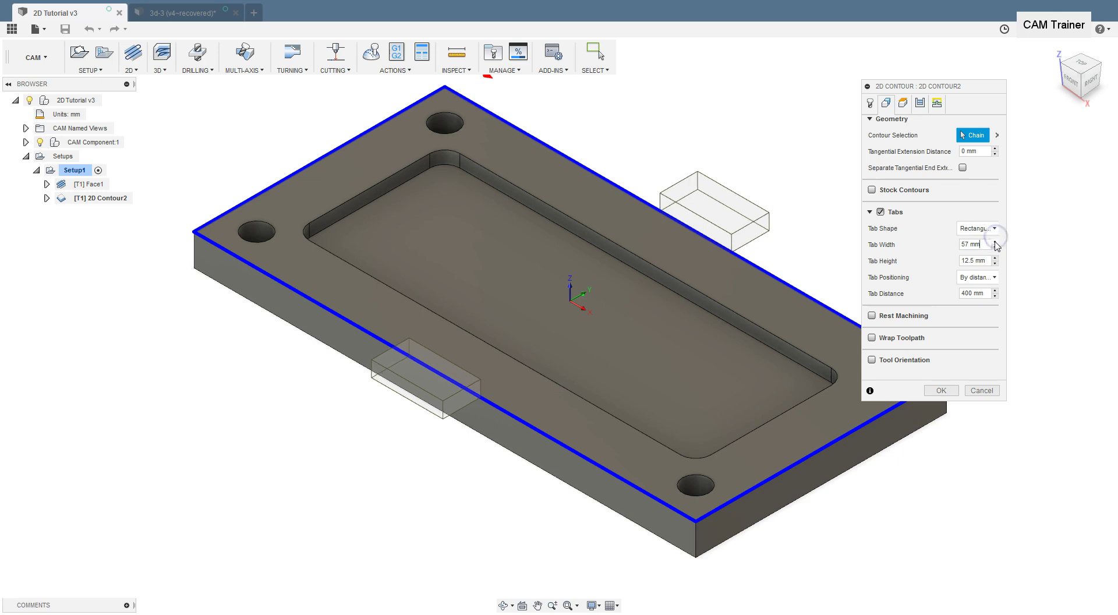
left_click(995, 242)
left_click(995, 242)
left_click(995, 242)
left_click(995, 242)
left_click(995, 242)
left_click(995, 242)
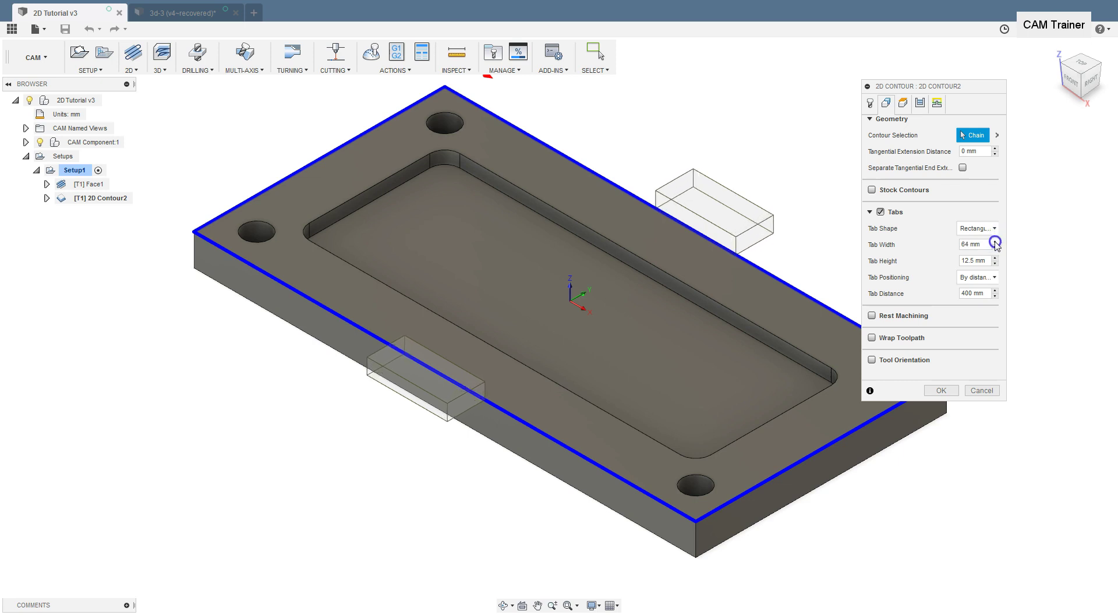
left_click(995, 242)
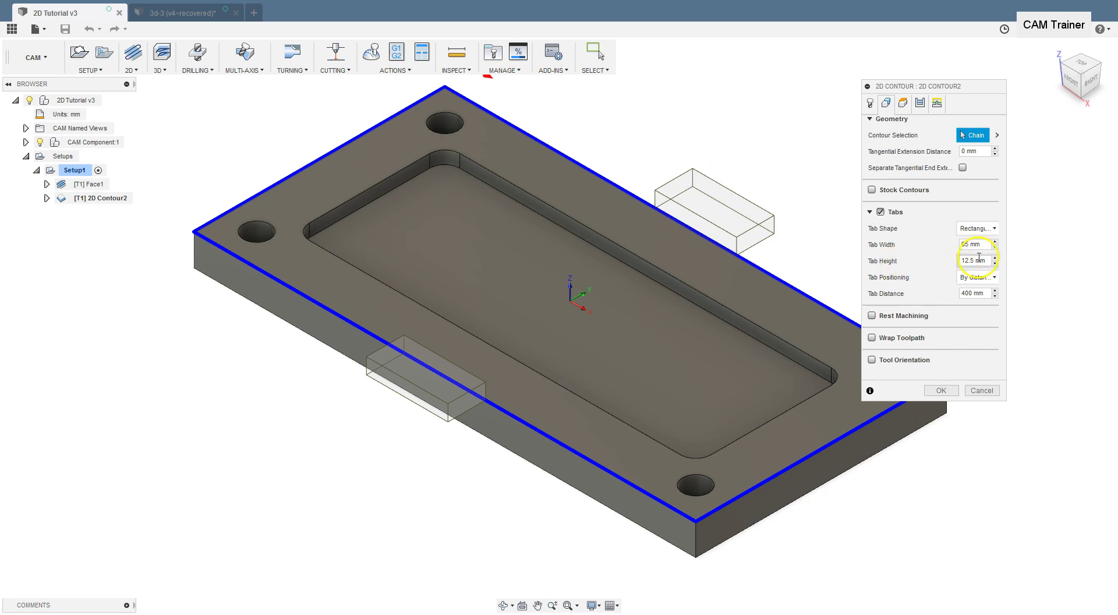
Raise the Tab Height step by step to 24.5 mm.
left_click(996, 258)
left_click(996, 258)
left_click(995, 258)
left_click(995, 258)
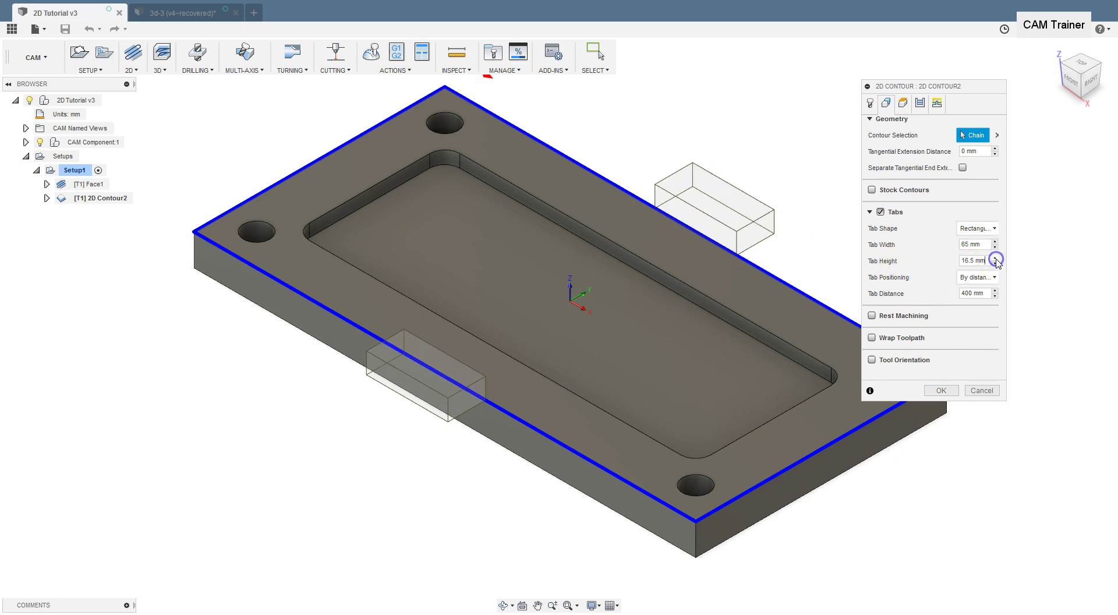
left_click(995, 258)
left_click(995, 258)
left_click(996, 258)
left_click(996, 258)
left_click(996, 258)
left_click(995, 258)
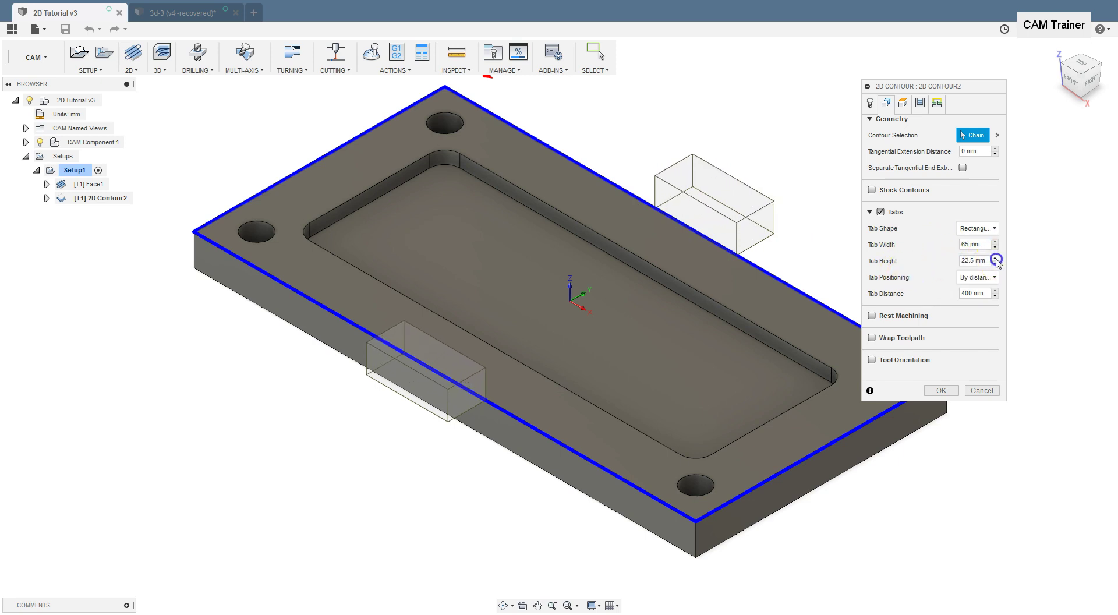
left_click(995, 258)
left_click(995, 258)
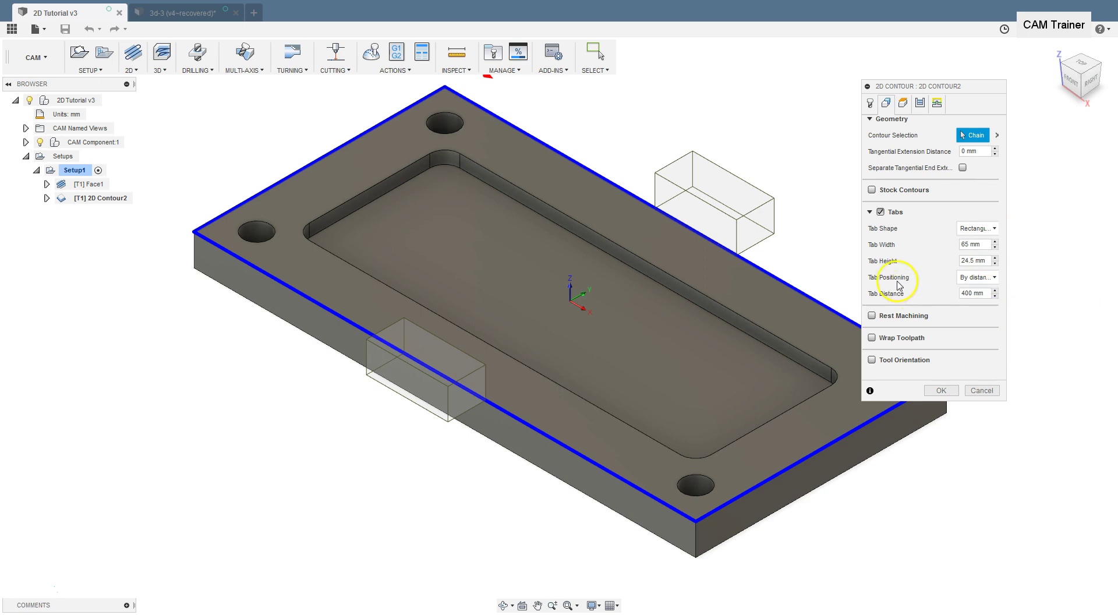
Keep tab positioning By distance and set the tab distance to 100.
left_click(996, 279)
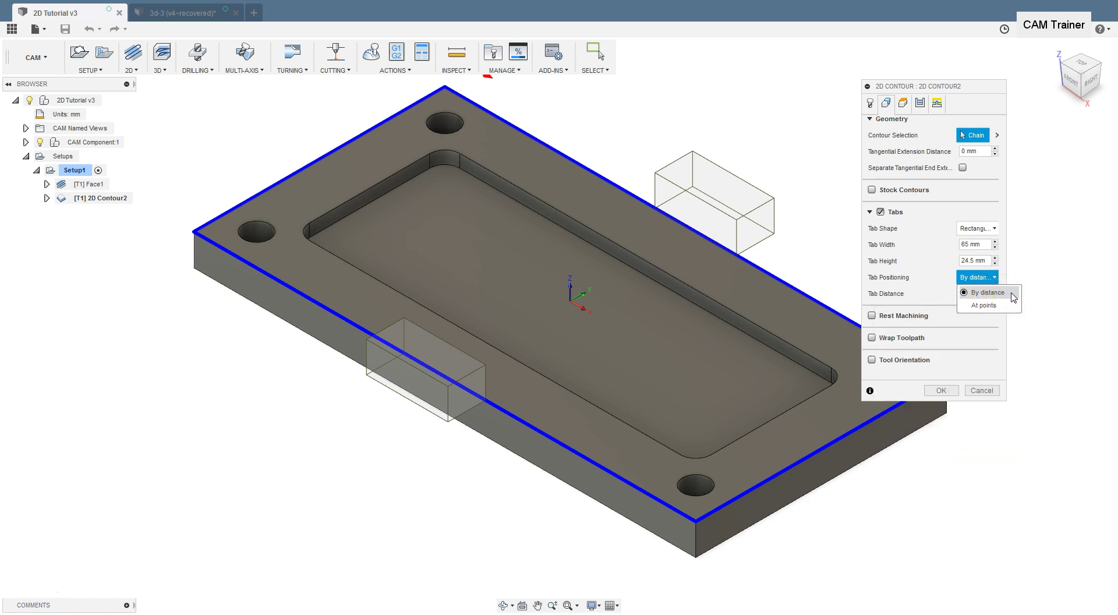
left_click(1012, 296)
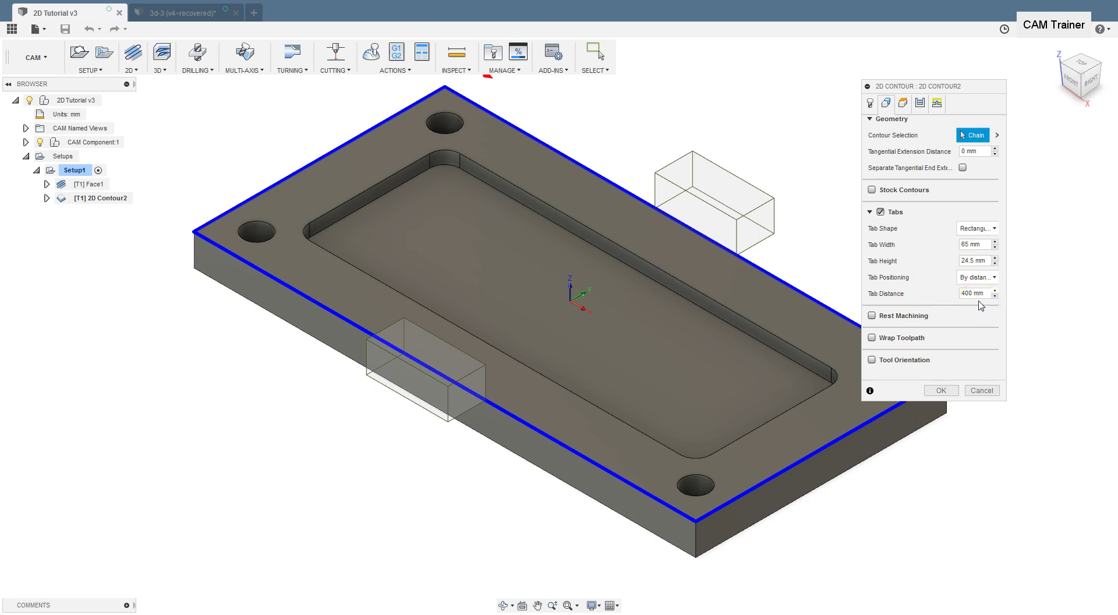
left_click(960, 296)
key("Return")
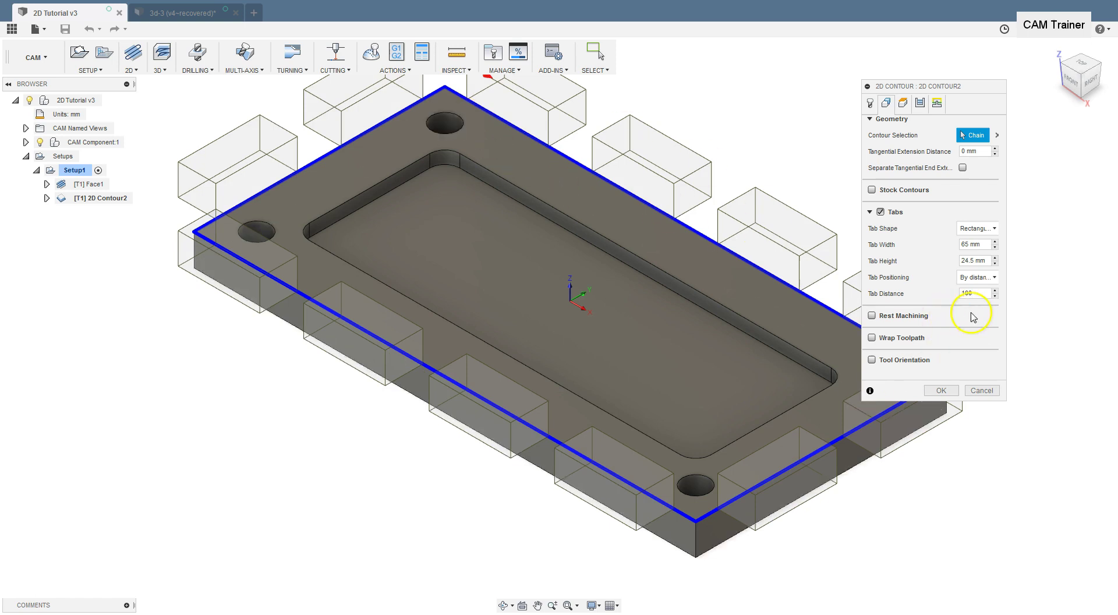
Try tab distances of 200, 300 and 500, finally settling on 300 mm.
left_click(946, 297)
scroll(524, 443, "down", 2)
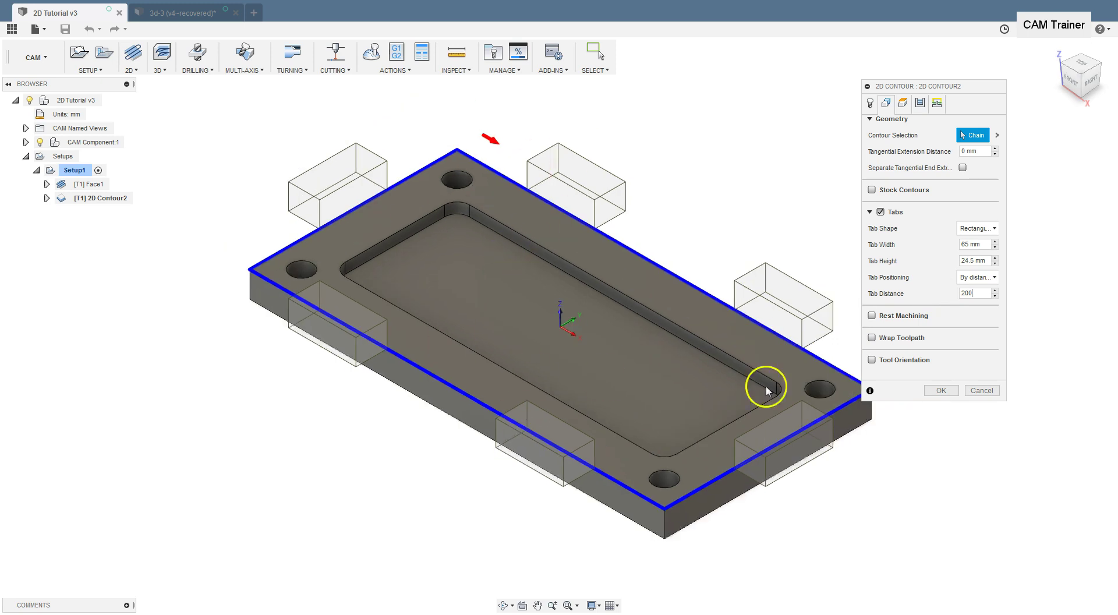
left_click(939, 295)
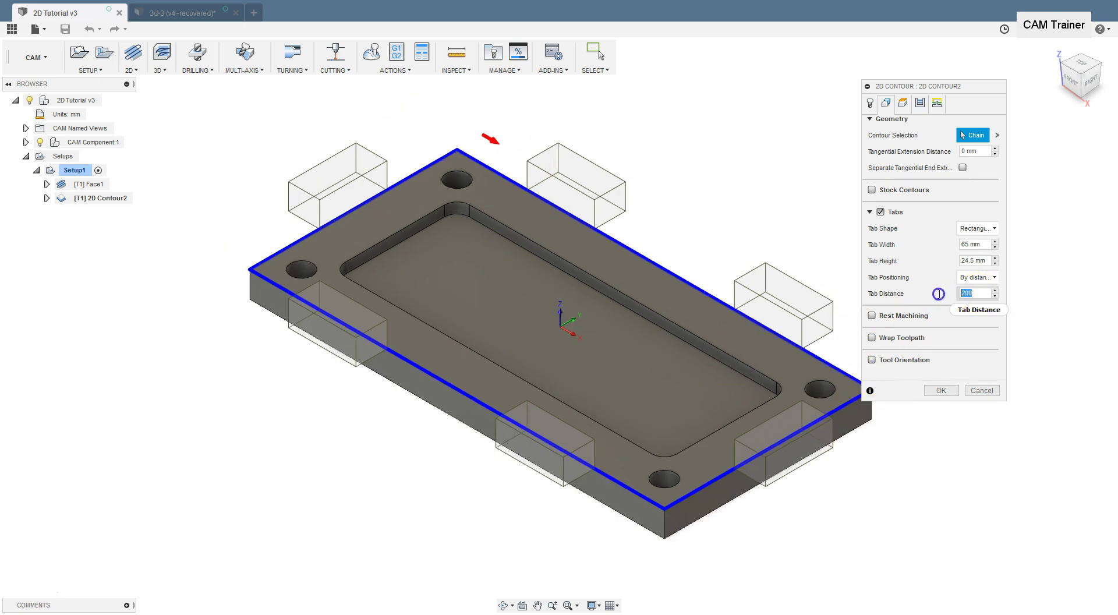
type("30")
key("Return")
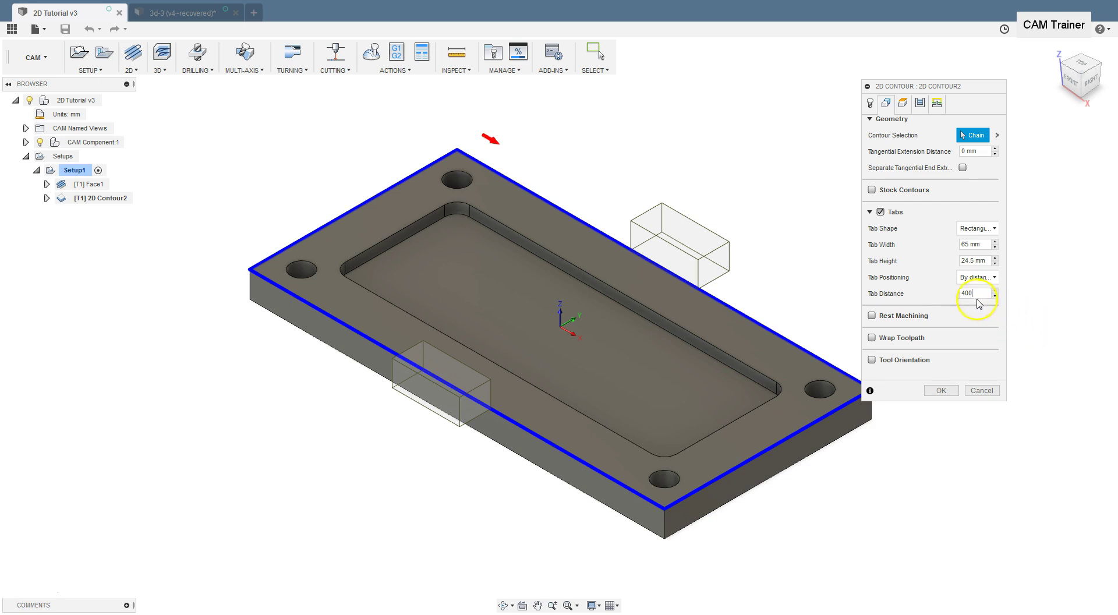
left_click(948, 295)
type("50")
key("Return")
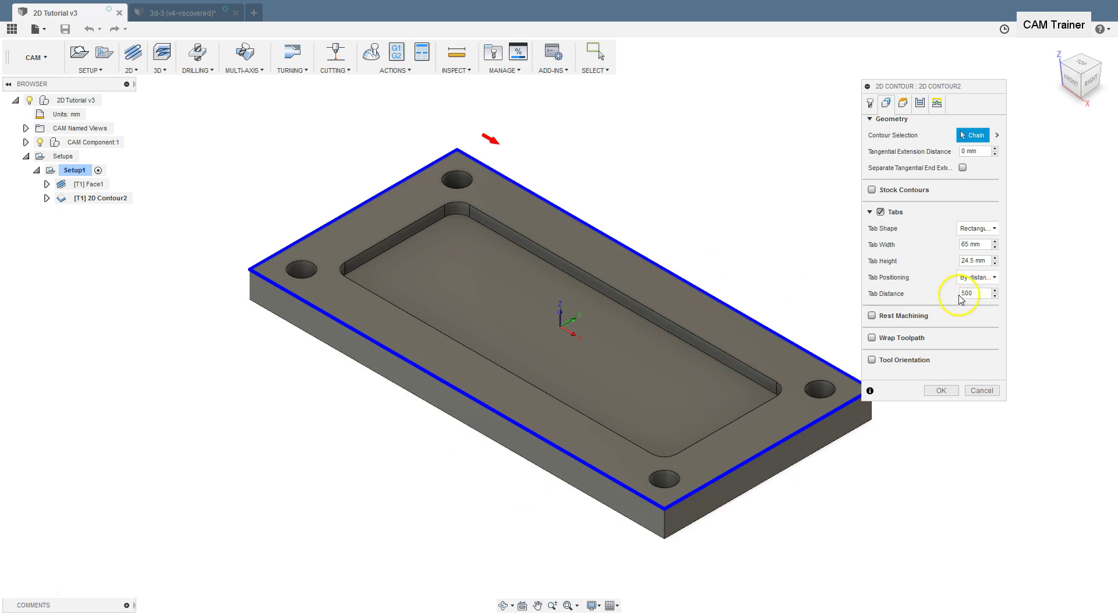
left_click(975, 293)
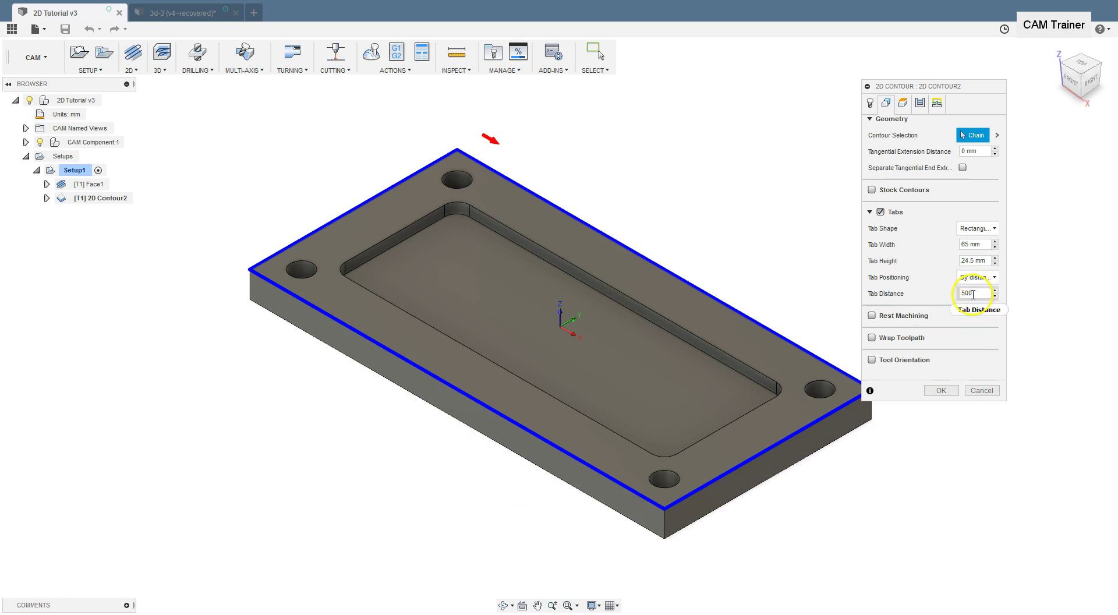
left_click_drag(973, 294, 949, 290)
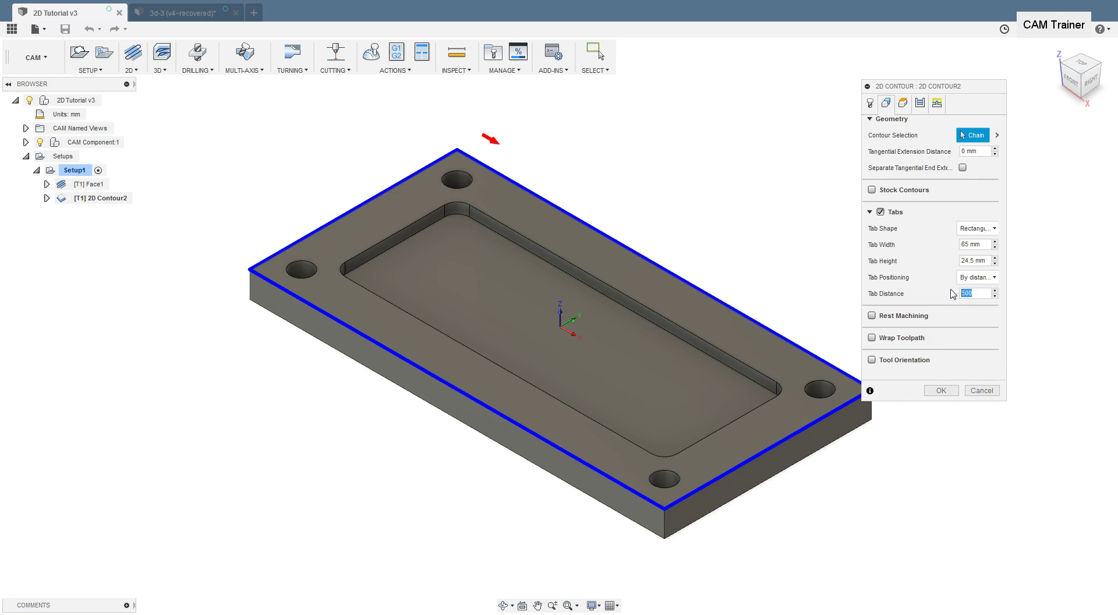
key("Return")
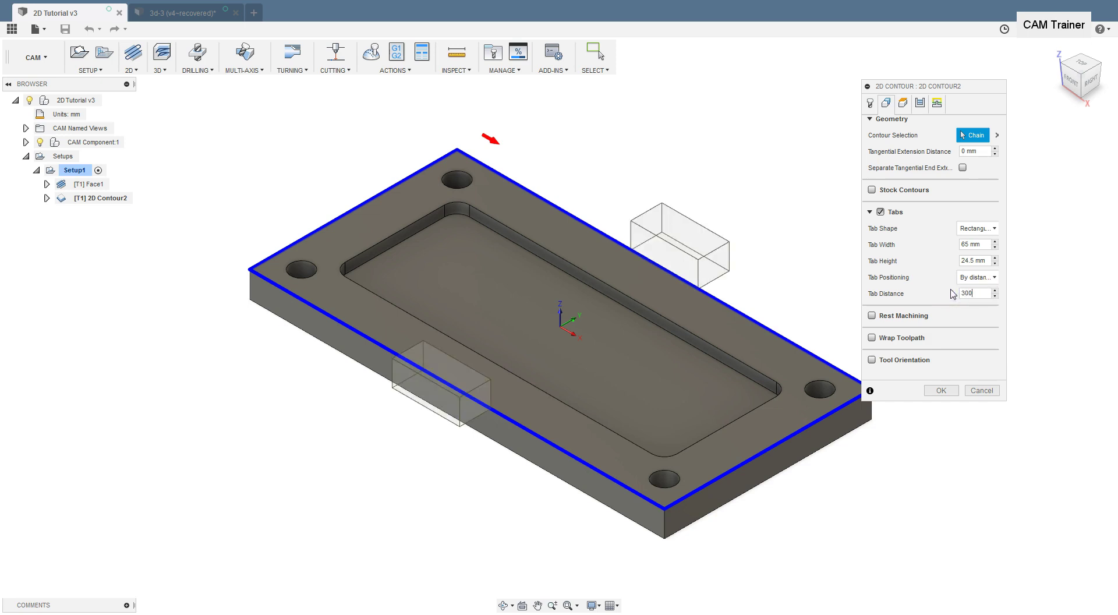
Switch tab positioning to At points and place four tabs near the plate's corners.
left_click(983, 277)
left_click(984, 305)
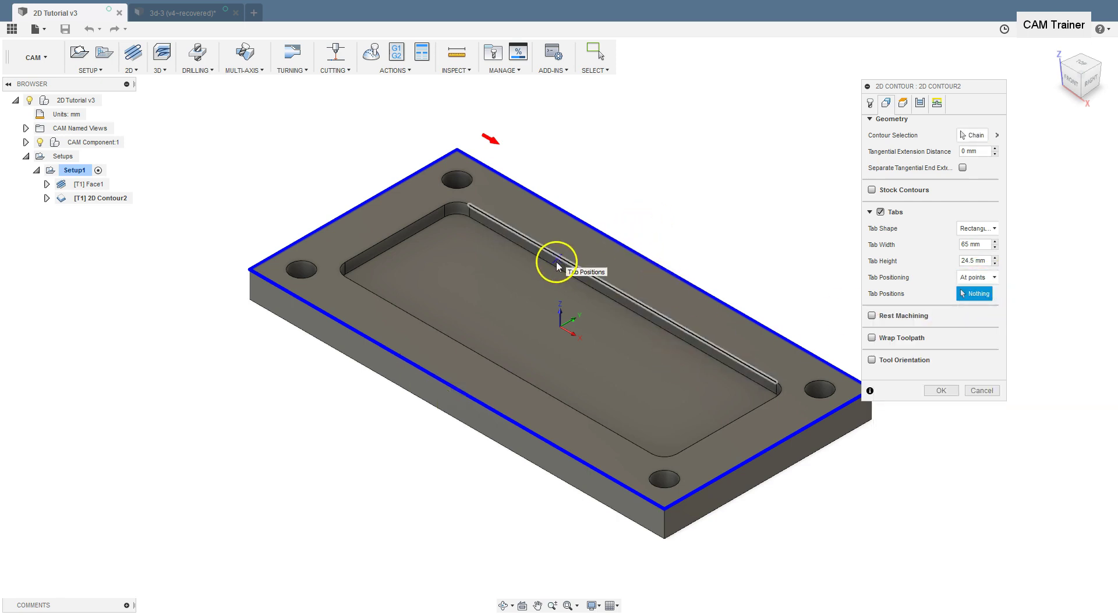
left_click(753, 457)
left_click(652, 263)
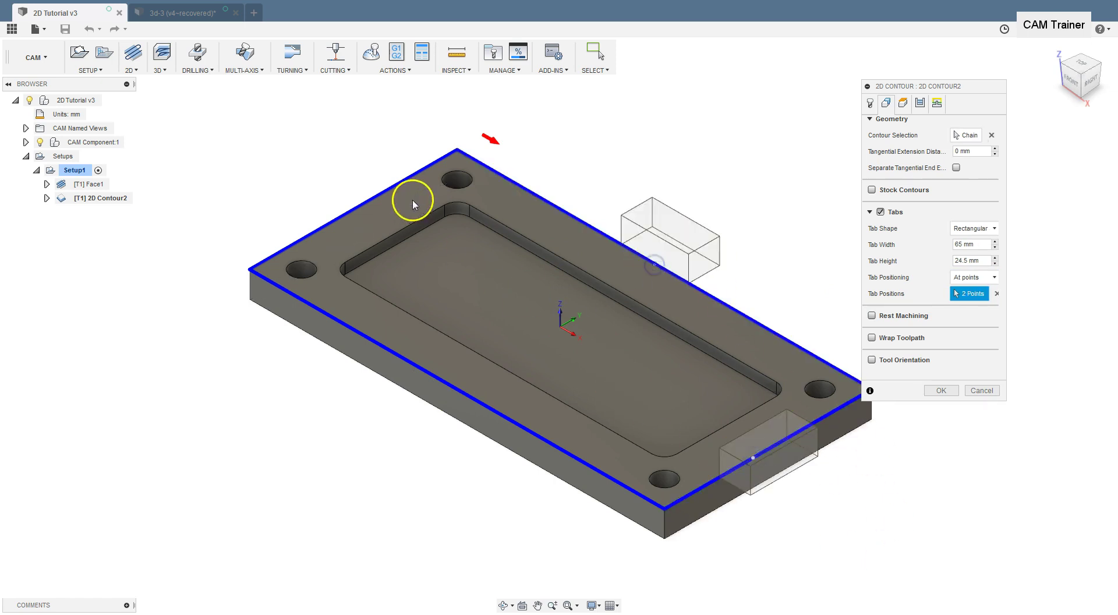
left_click(379, 192)
left_click(406, 361)
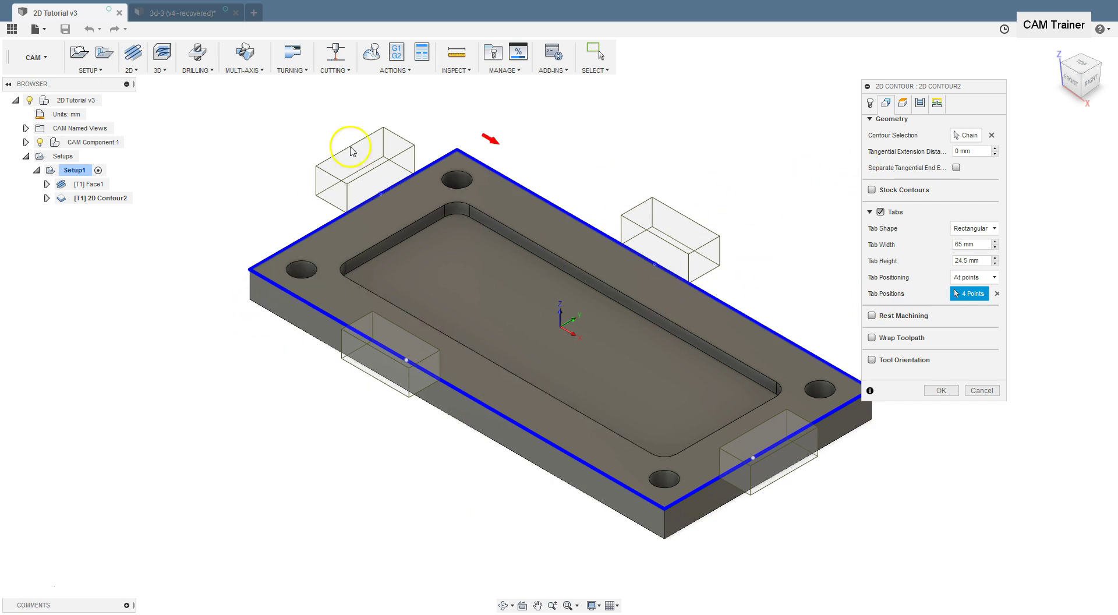
Replace the contour selection with the plate's bottom outline and glance at the Heights settings.
left_click(991, 135)
left_click(466, 423)
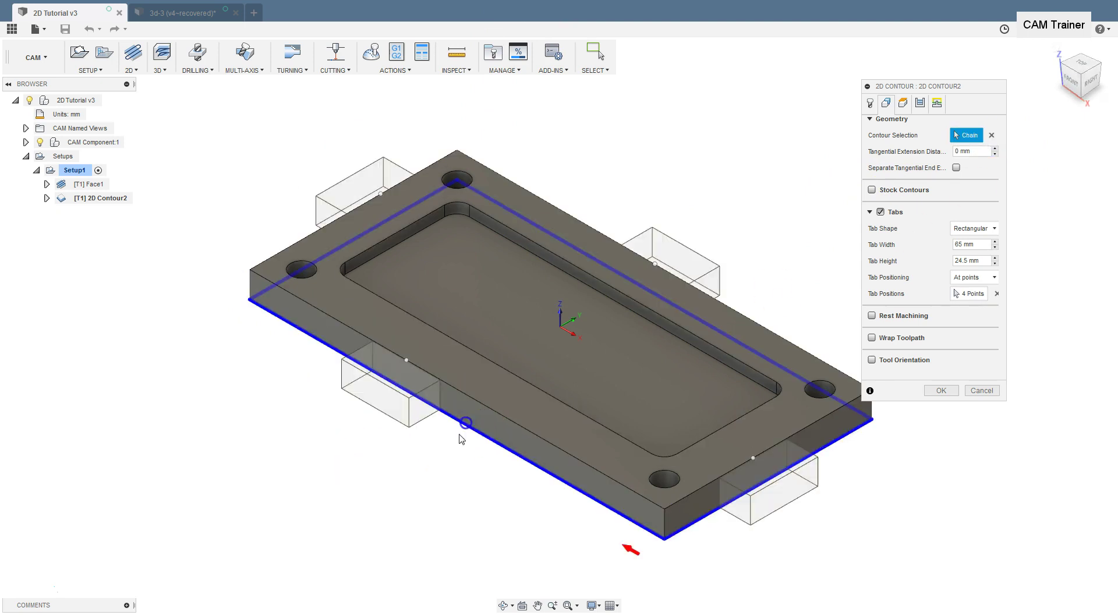
mouse_move(429, 440)
middle_mouse_down("shift")
mouse_move(399, 404)
mouse_move(443, 444)
middle_mouse_up("shift")
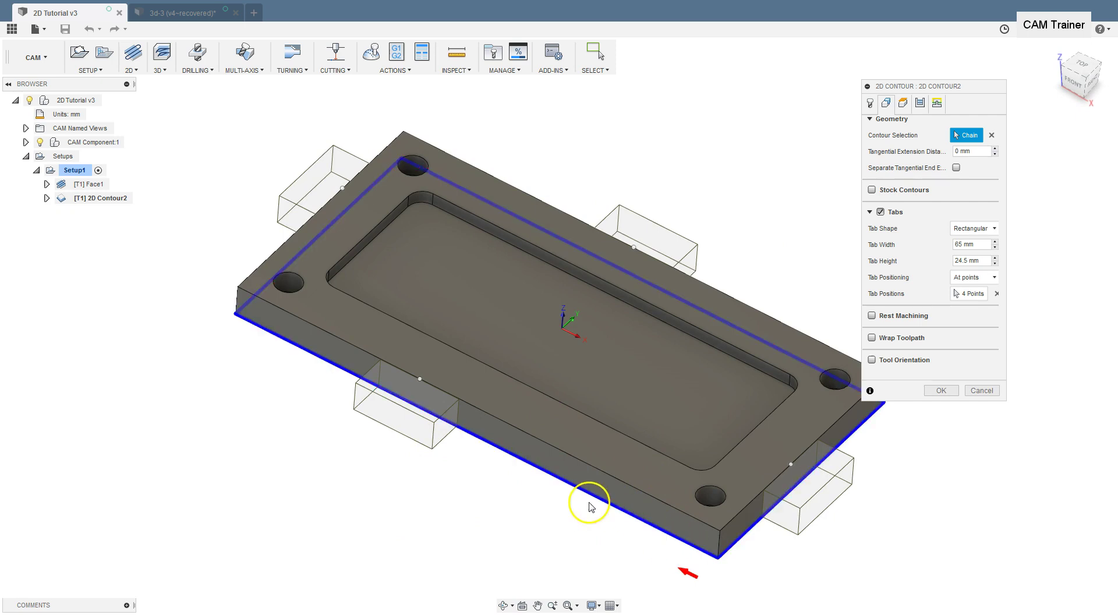
left_click(901, 104)
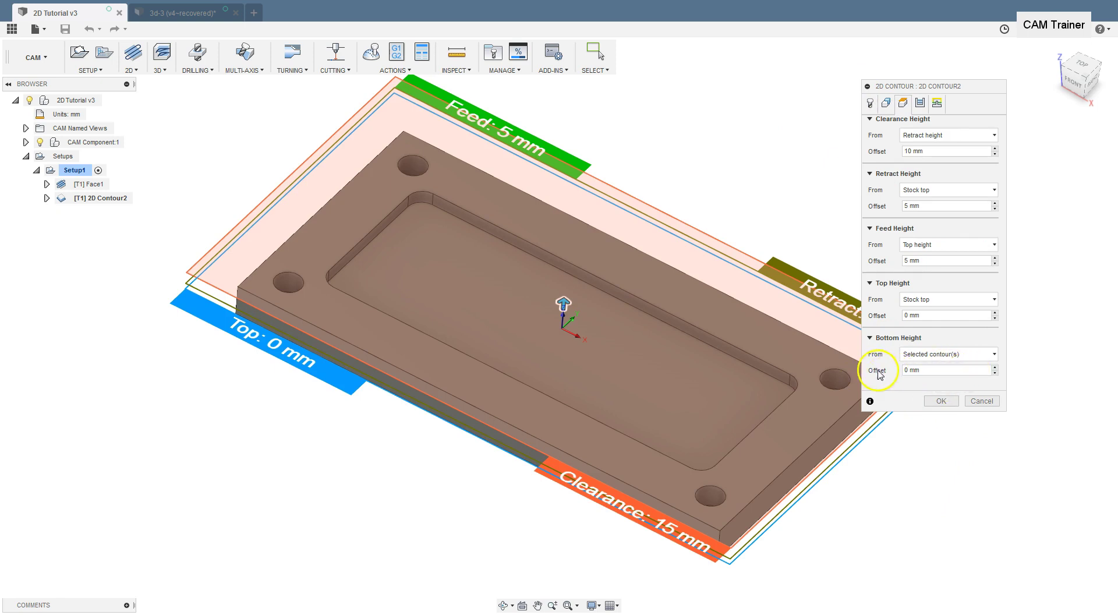
left_click(885, 105)
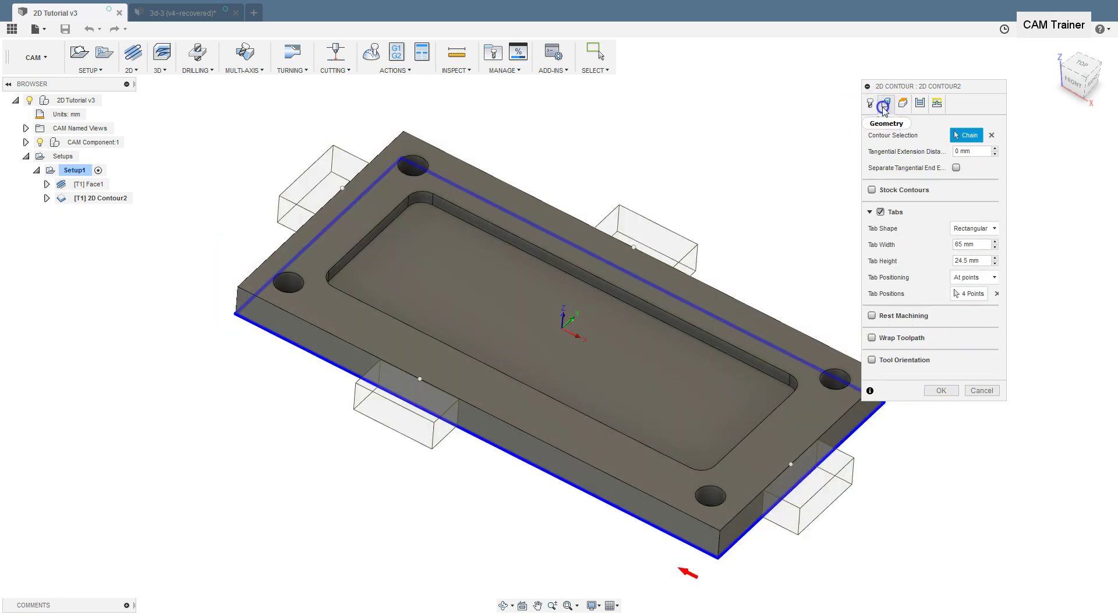
Clear the 24.5 mm Tab Height value to enter a smaller height.
left_click(983, 264)
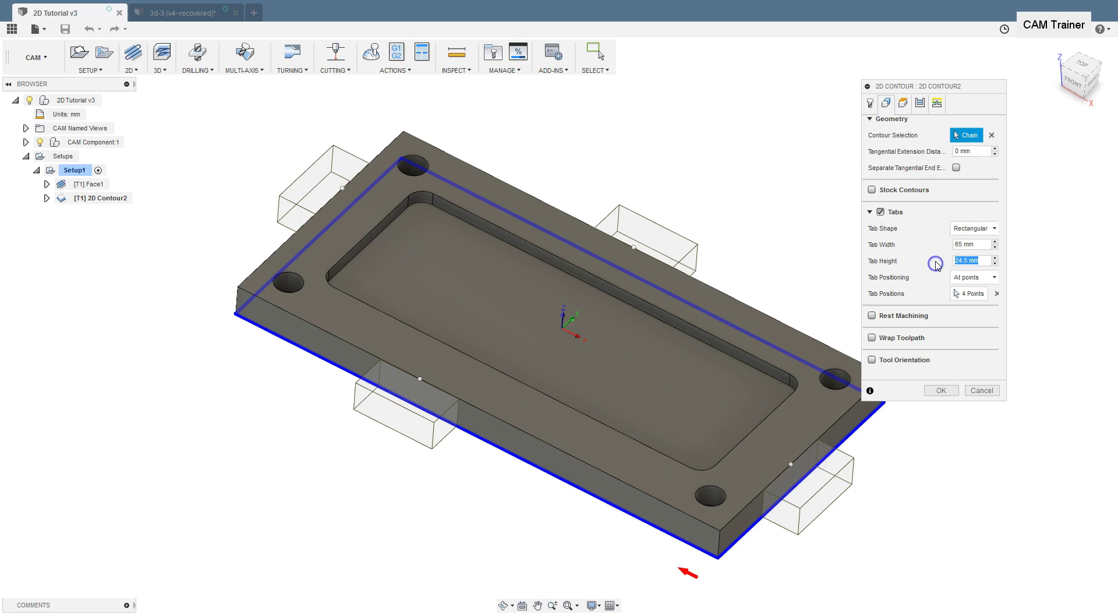
key("BackSpace")
left_click(970, 261)
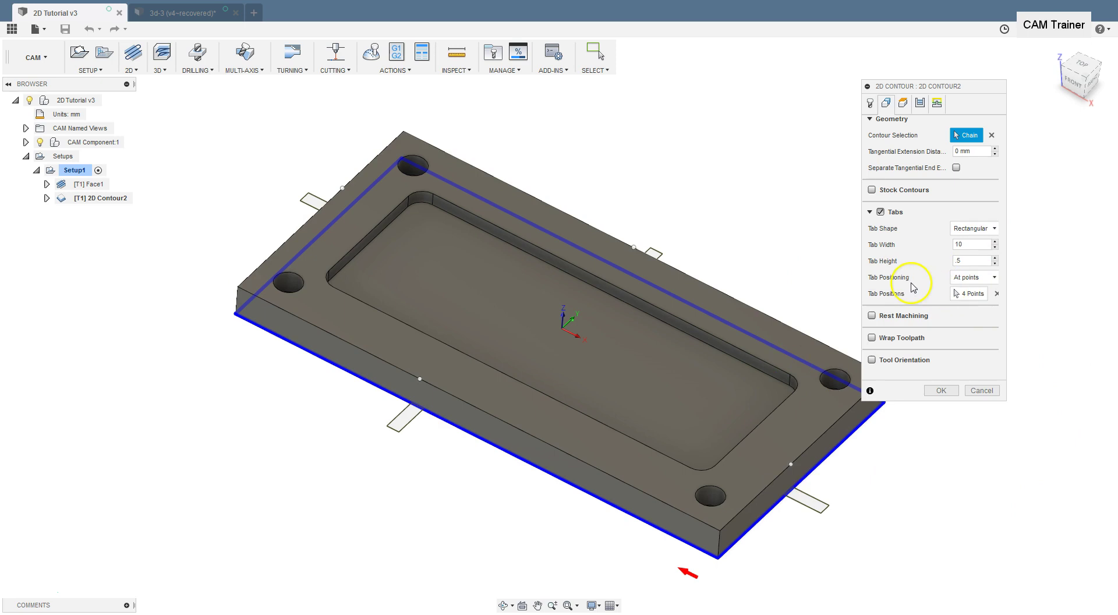
Switch tab positioning to By distance with a 100 mm tab spacing.
left_click(975, 277)
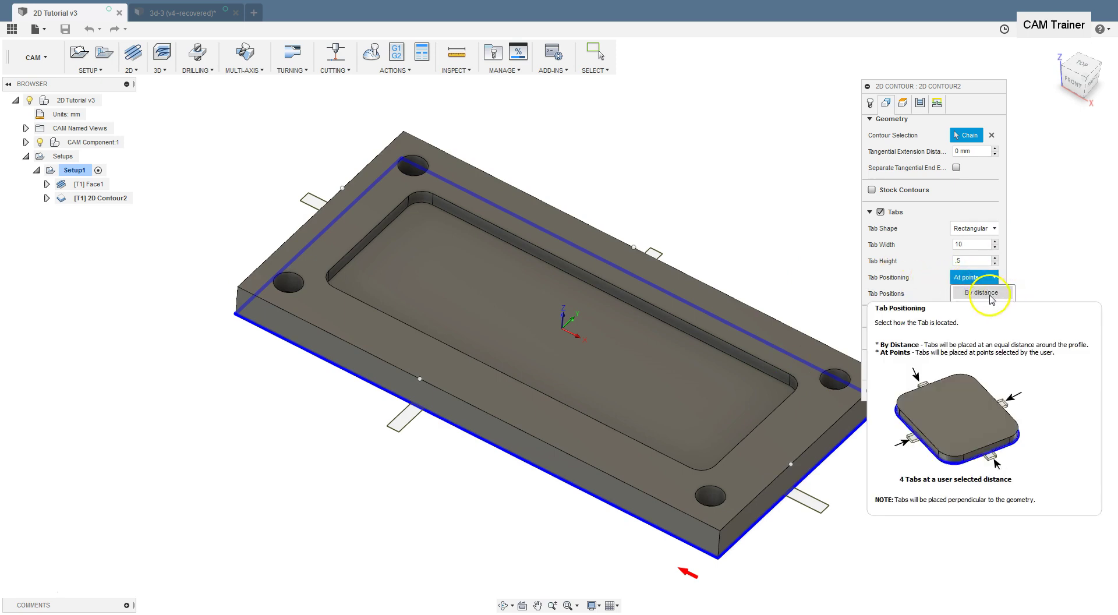
left_click(990, 292)
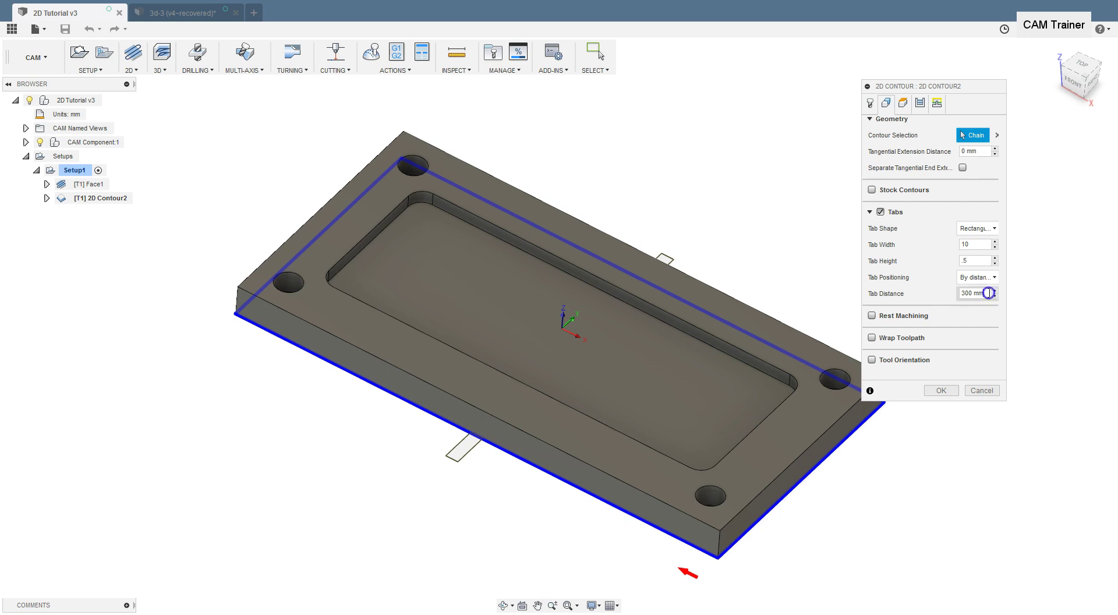
left_click(960, 293)
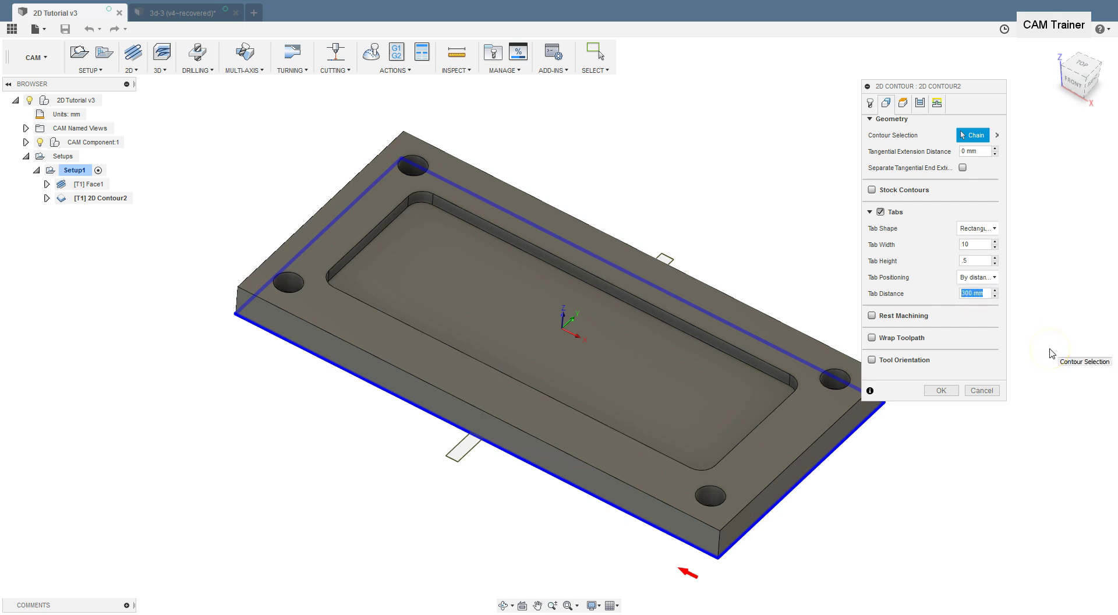
key("Return")
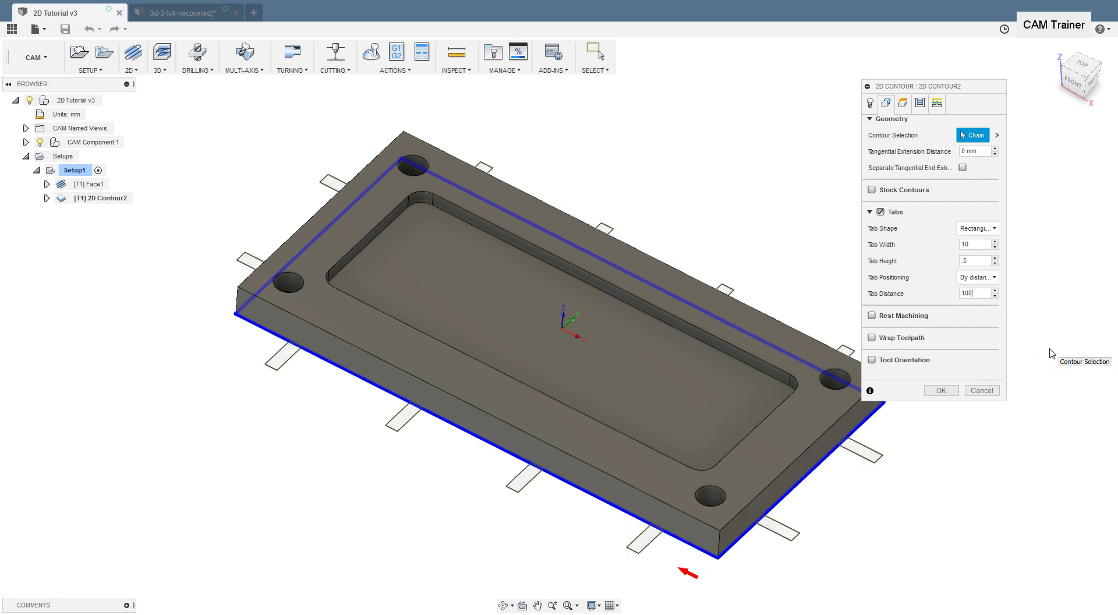
left_click(922, 296)
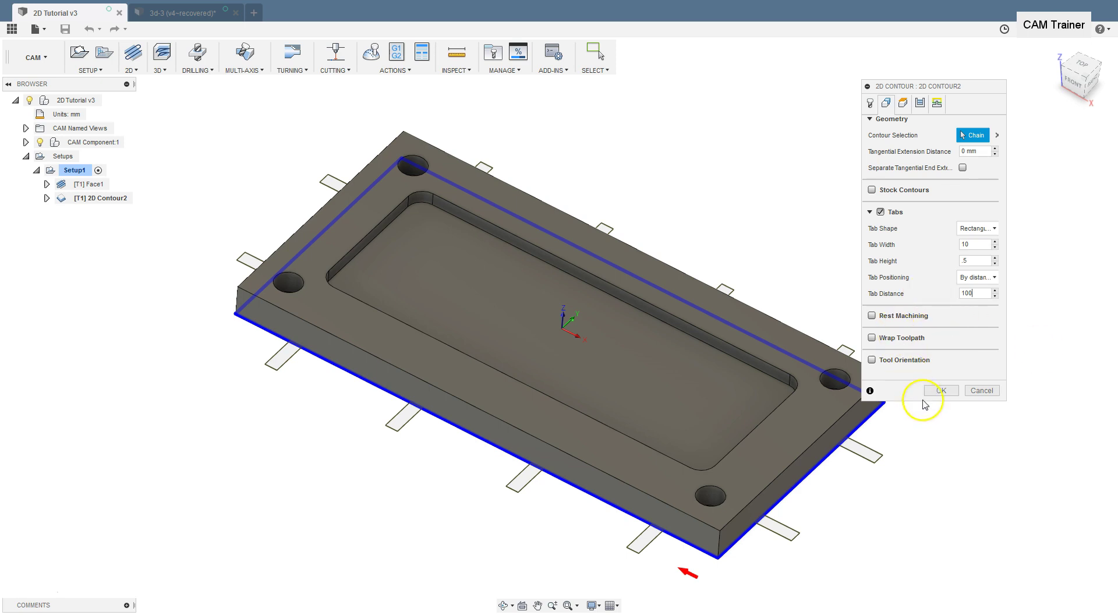
Confirm the 2D Contour and inspect the generated toolpath from a low front view.
left_click(941, 391)
left_click(554, 377)
left_click(654, 431)
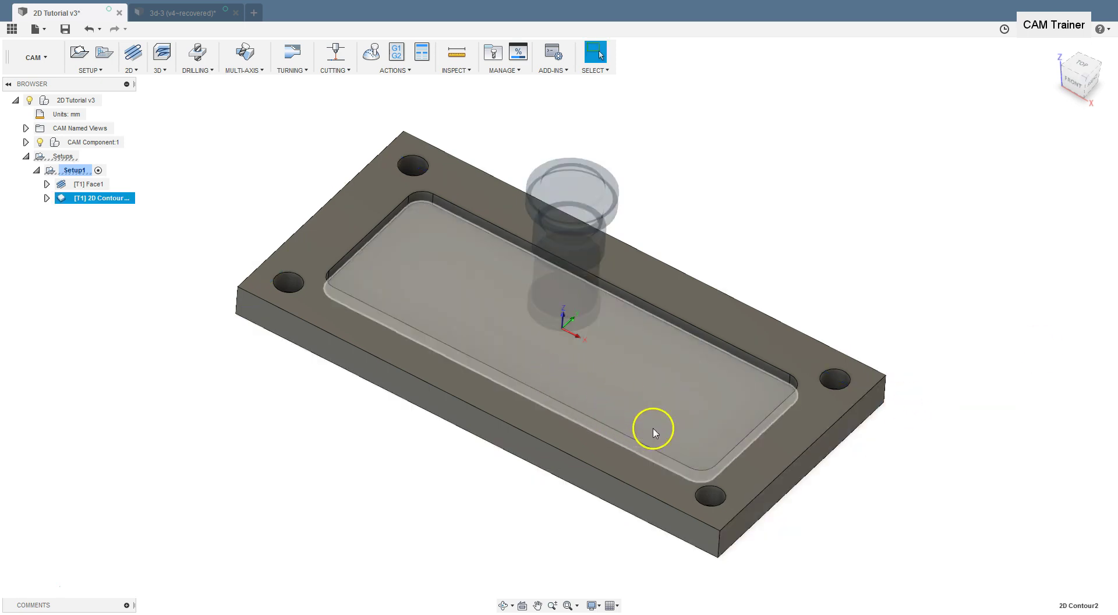
middle_click_drag(777, 464, 778, 432, "shift")
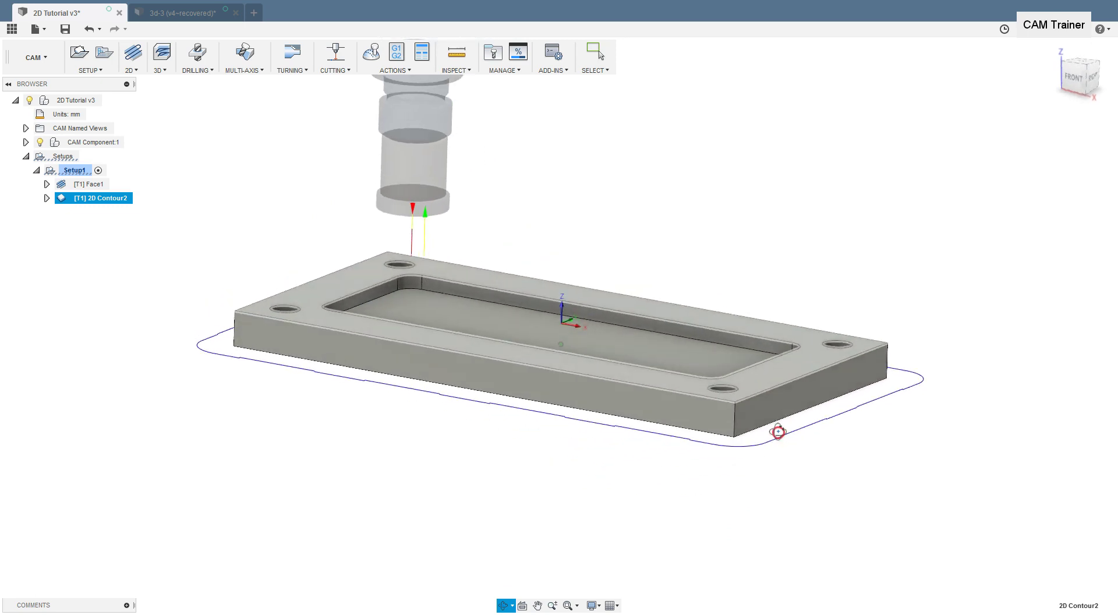
key("Escape")
scroll(693, 463, "up", 5)
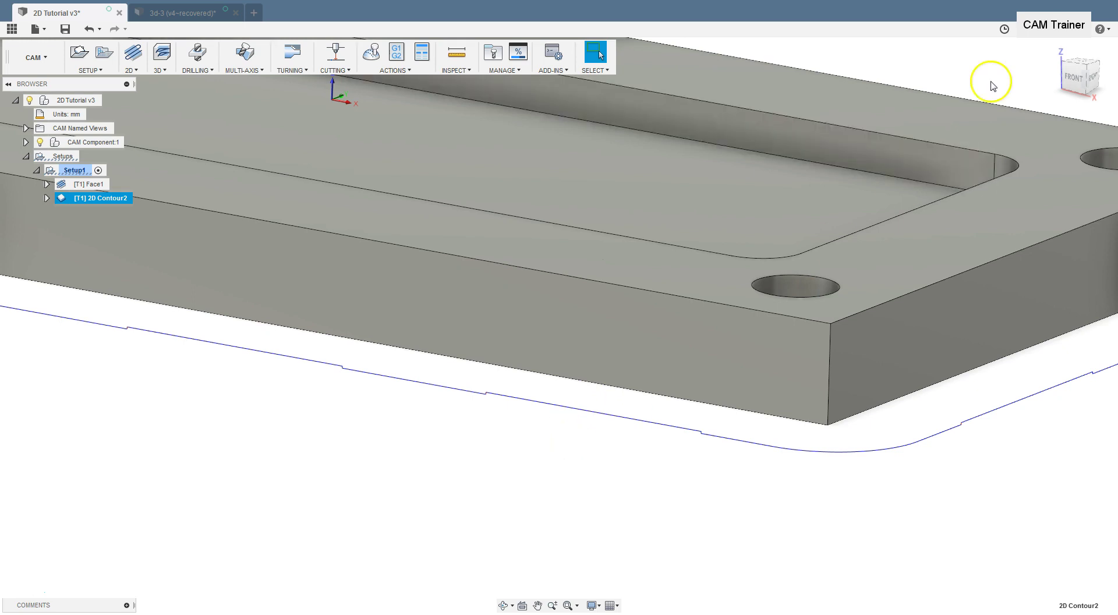
Run Simulate on the 2D Contour2 operation.
left_click_drag(1068, 52, 554, 324)
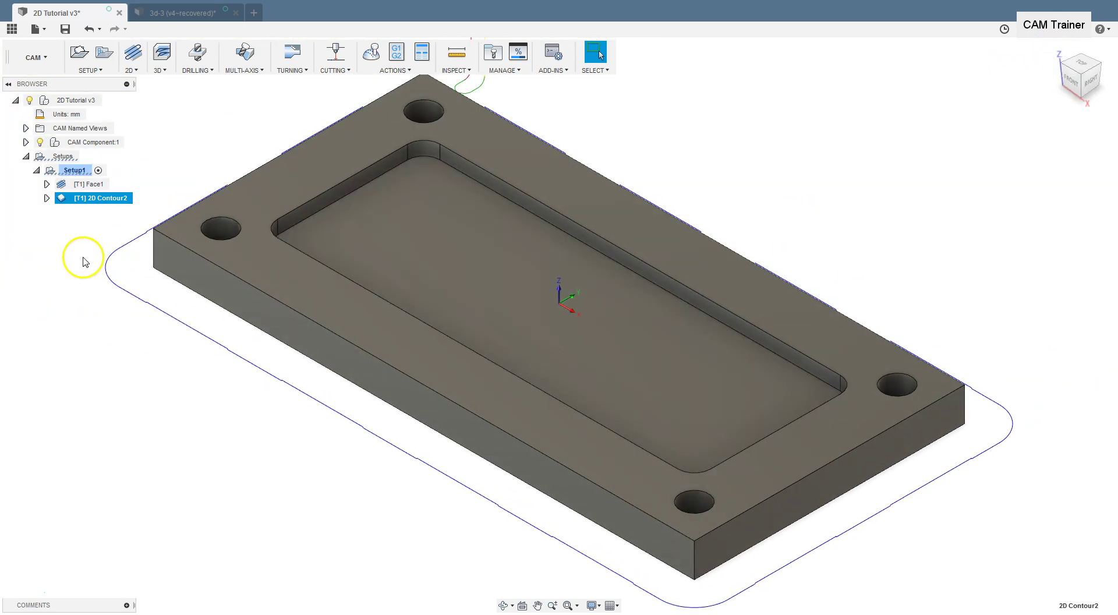
right_click(101, 202)
left_click(128, 252)
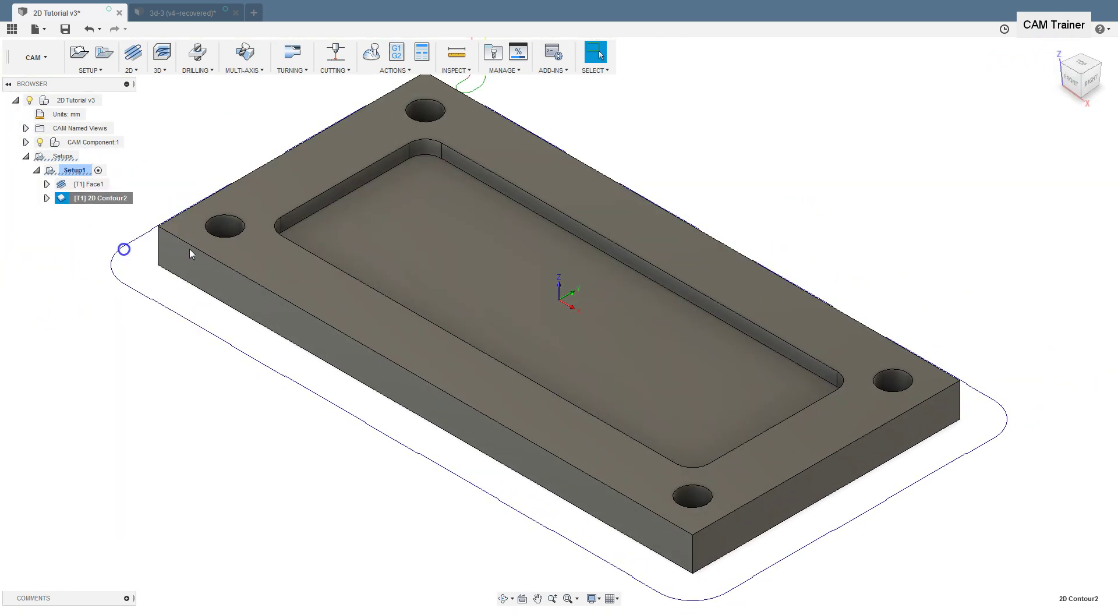
Show the stock, play the contour simulation at higher speed, then close the simulation.
left_click(958, 244)
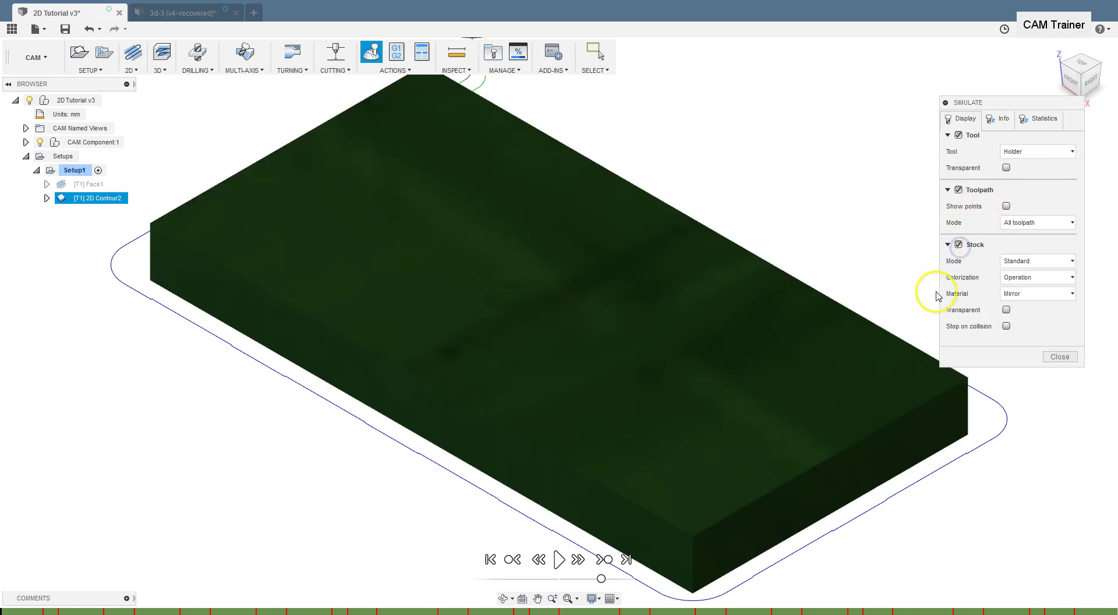
left_click(557, 561)
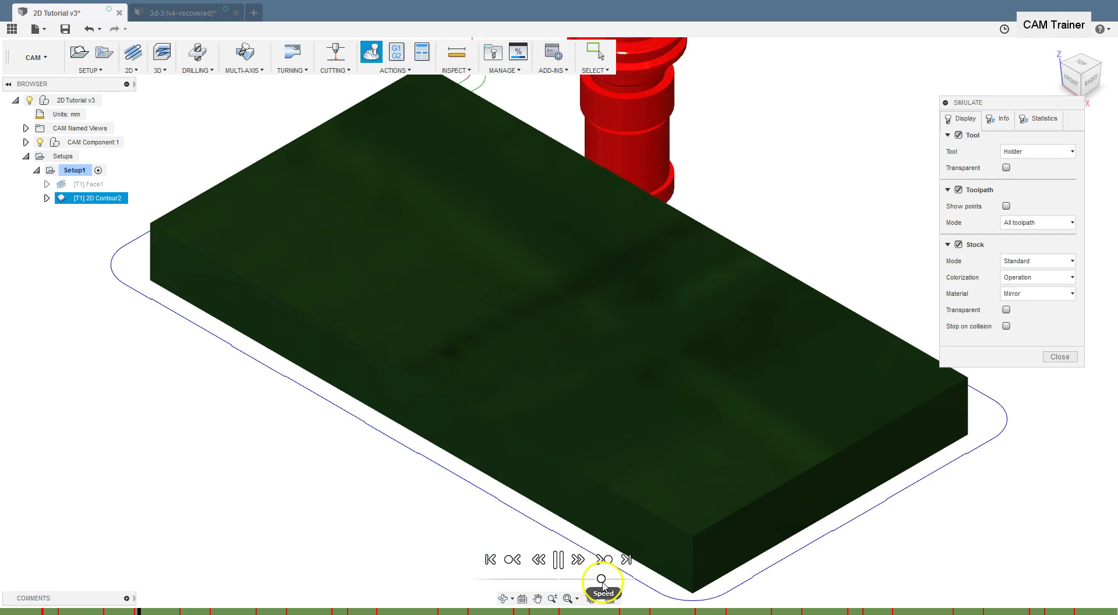
left_click_drag(601, 580, 616, 580)
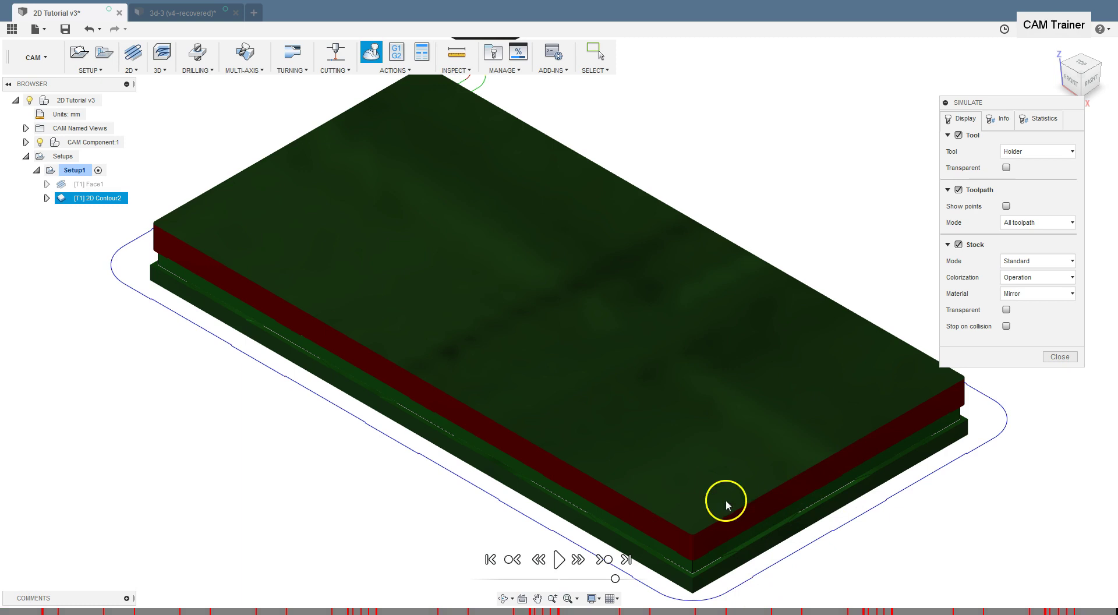
scroll(616, 519, "up", 6)
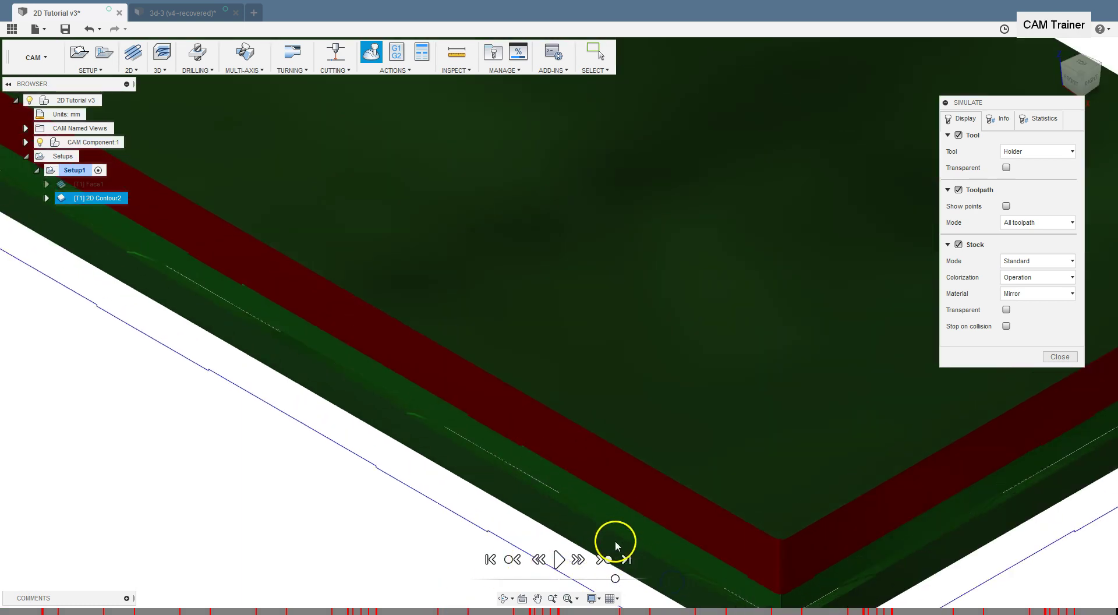
scroll(513, 458, "down", 3)
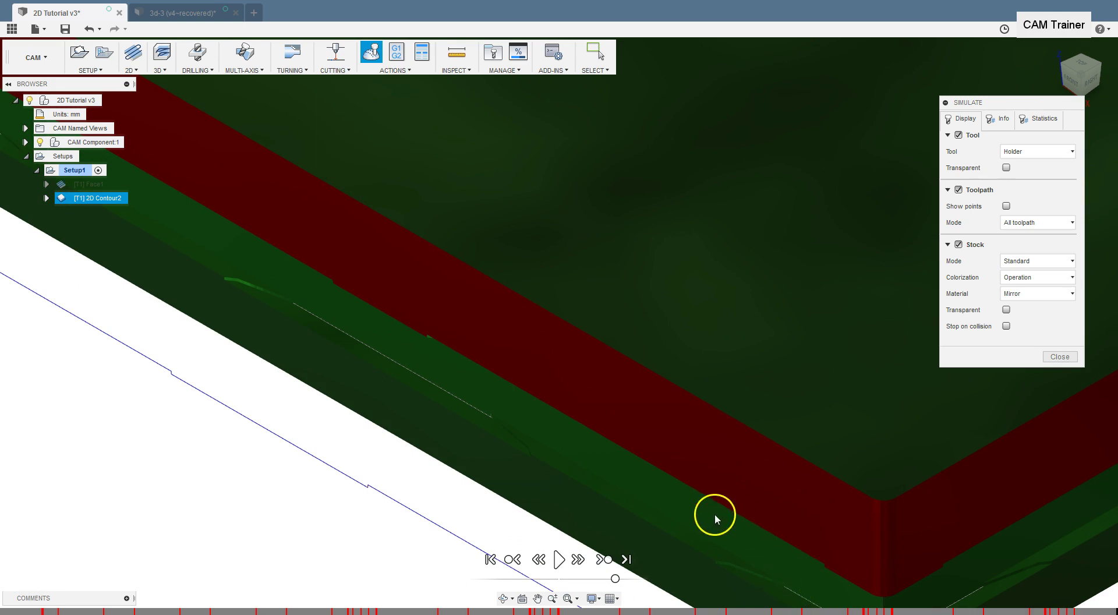
scroll(656, 423, "down", 3)
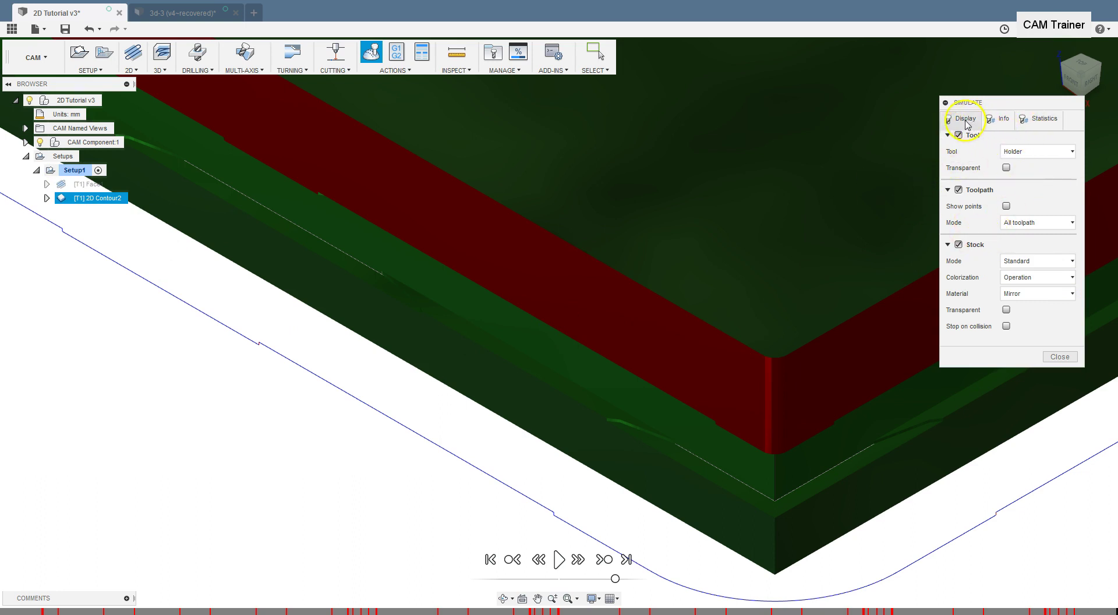
left_click(1052, 357)
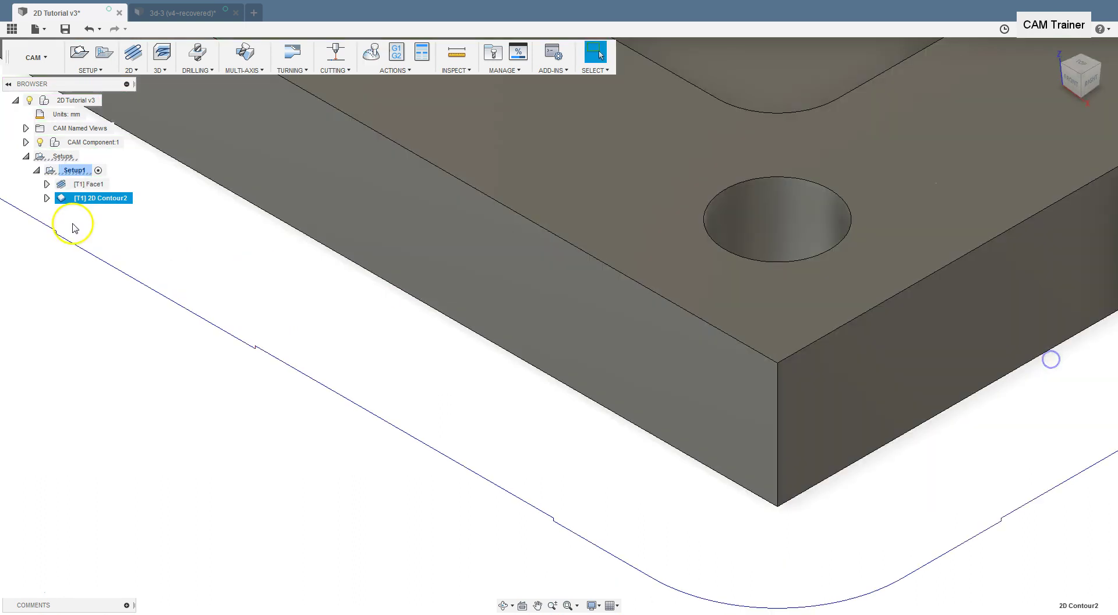
Reopen 2D Contour2 for editing and bring up the tool library from its Tool settings.
right_click(102, 202)
left_click(141, 208)
left_click(885, 103)
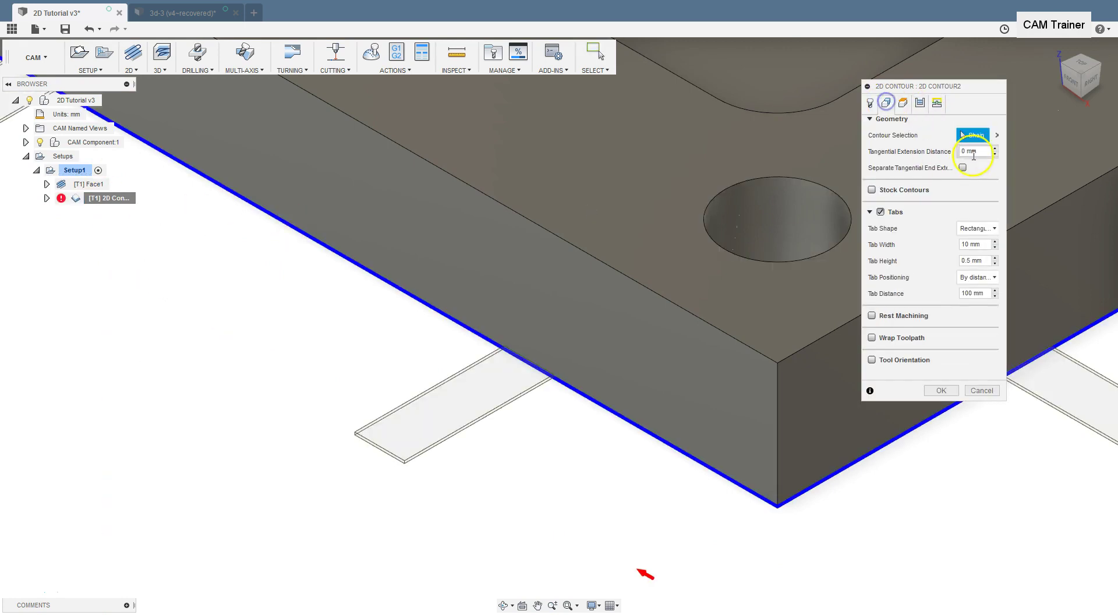
left_click(870, 103)
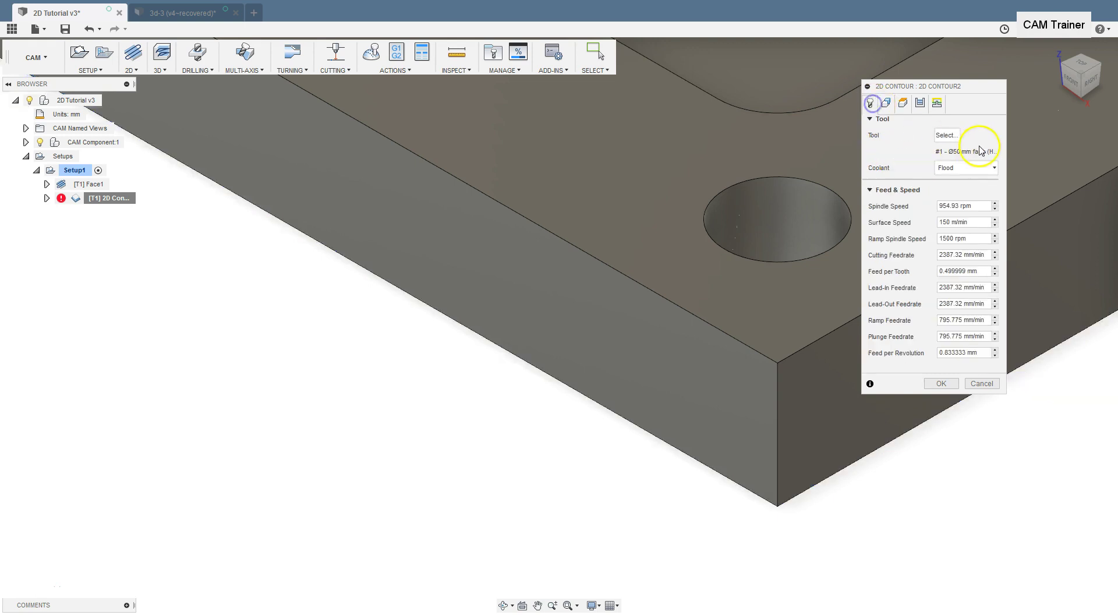
left_click(946, 135)
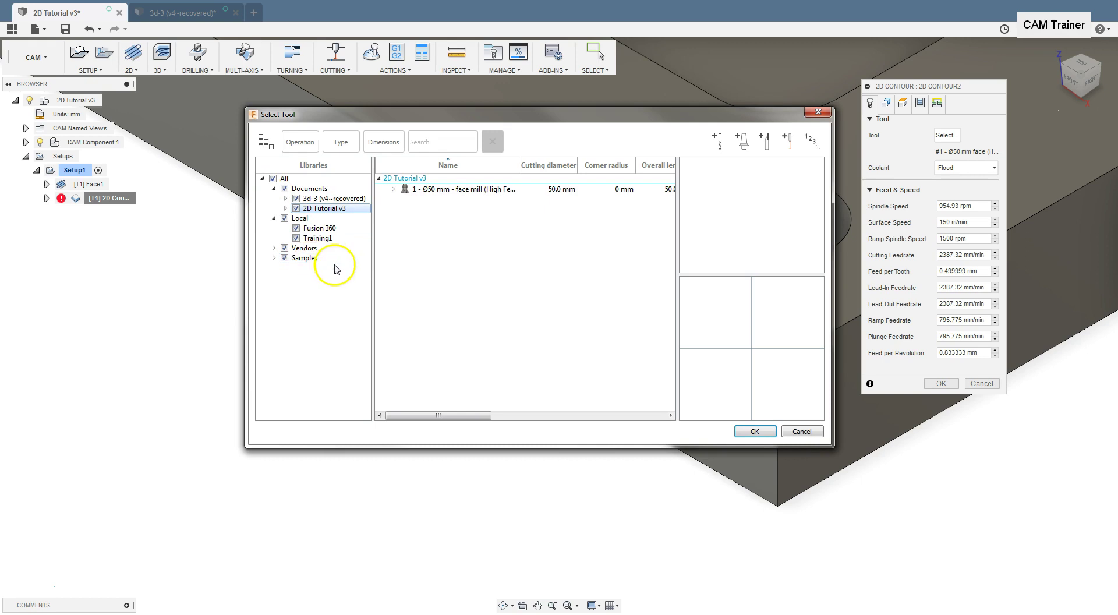
In the Samples library, filter tools to contour milling and flat endmills.
left_click(306, 259)
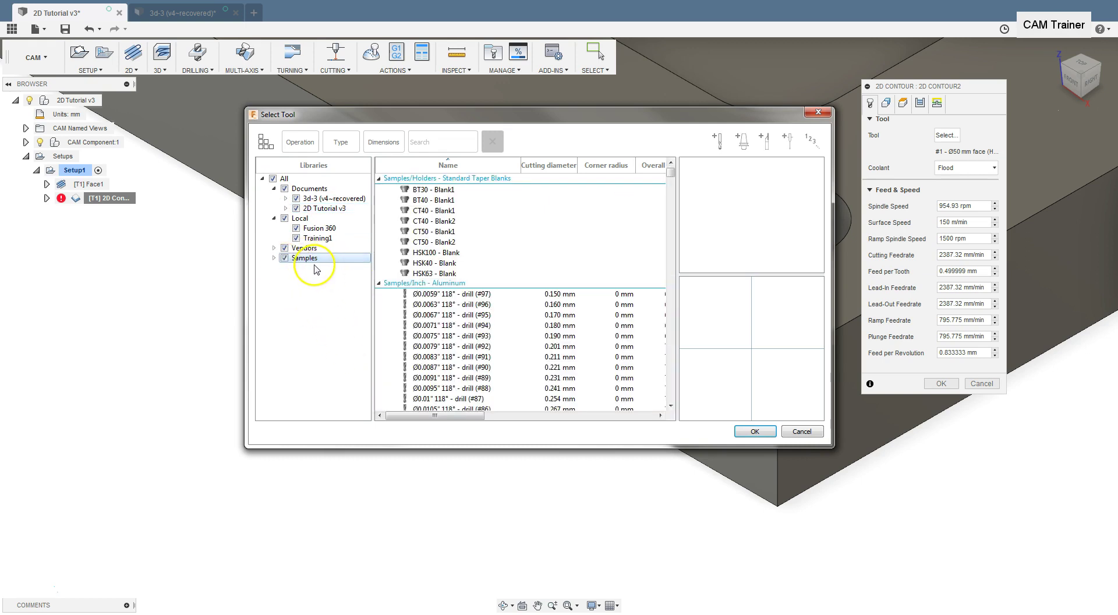
left_click(311, 143)
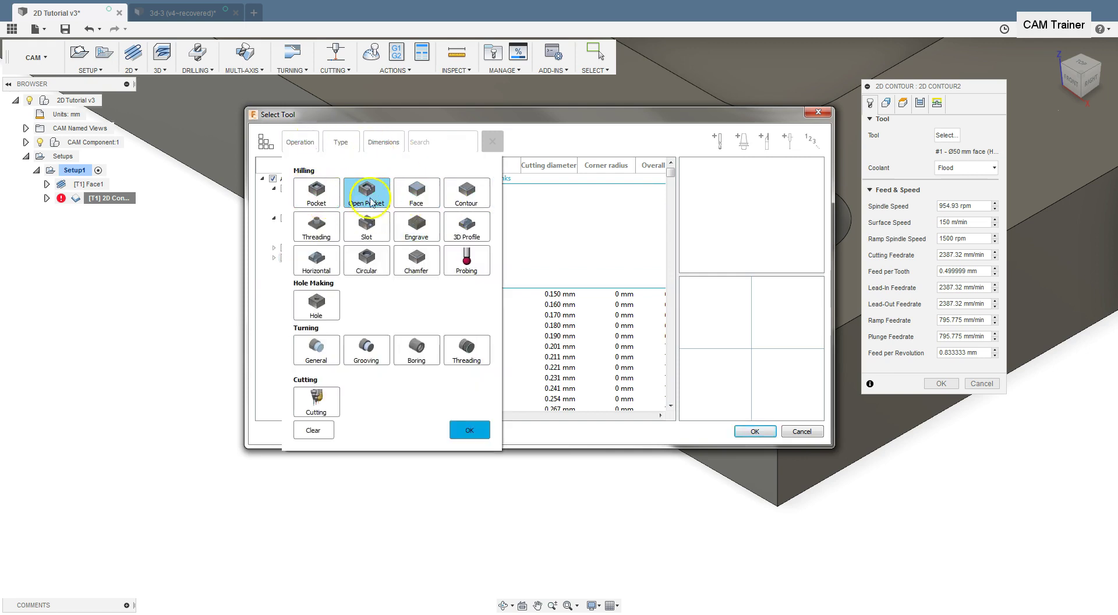
left_click(466, 192)
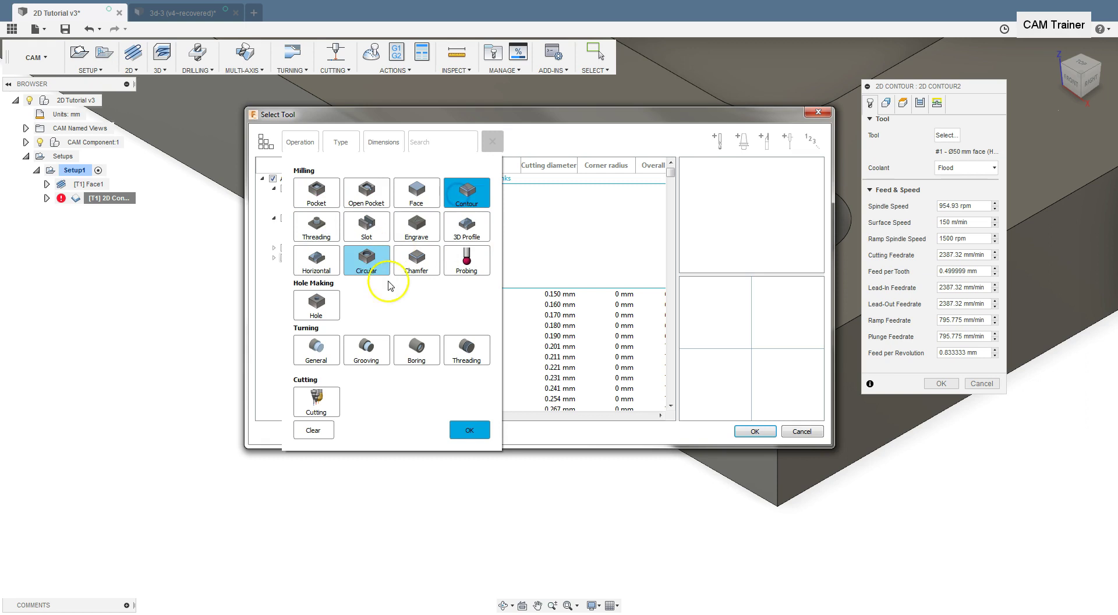
left_click(340, 140)
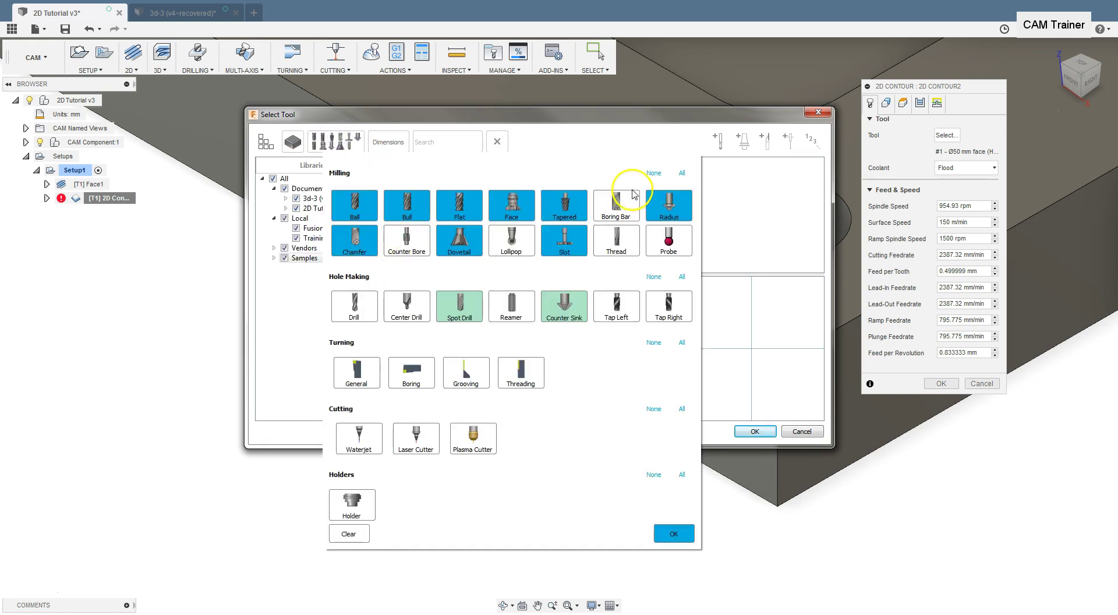
left_click(653, 173)
left_click(369, 249)
left_click(459, 211)
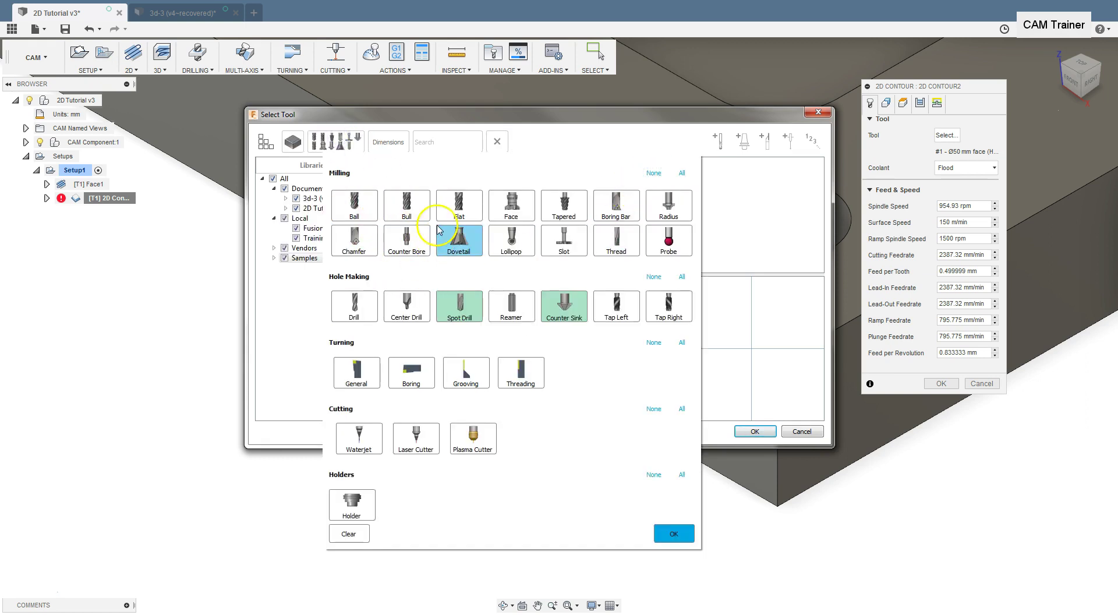
Filter by 16 mm diameter and choose the High Carbon Steel Ø16 mm flat endmill.
left_click(386, 143)
left_click(377, 169)
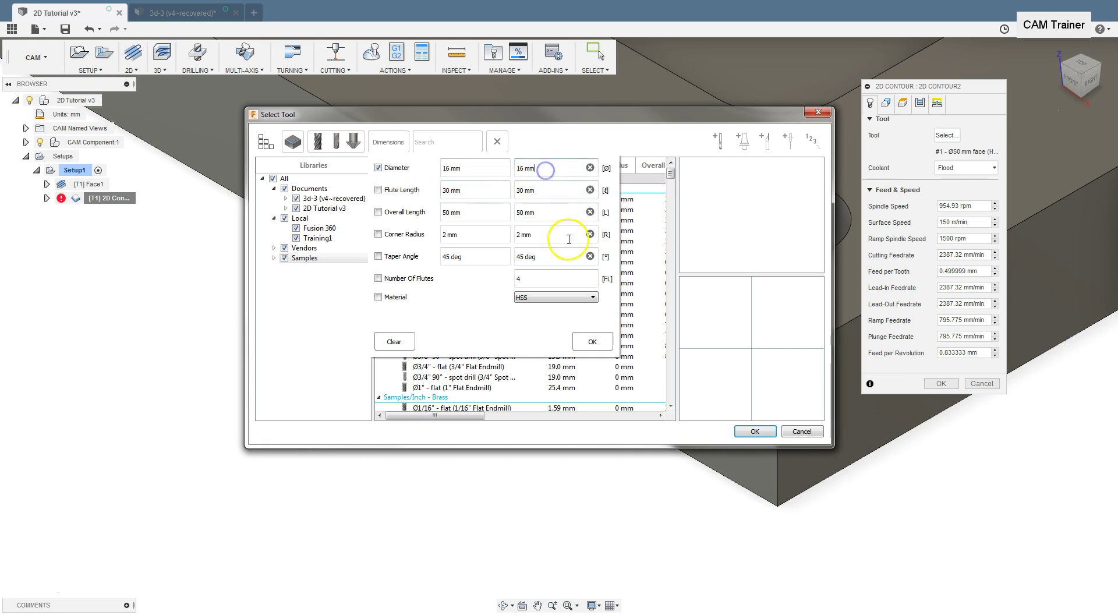
left_click(580, 342)
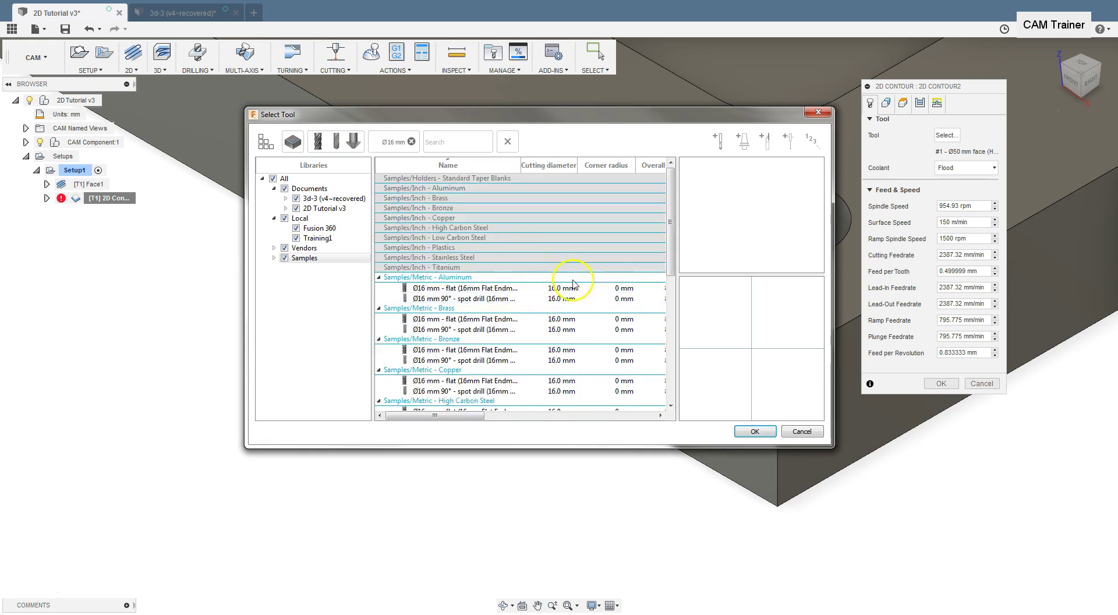
left_click_drag(670, 230, 683, 311)
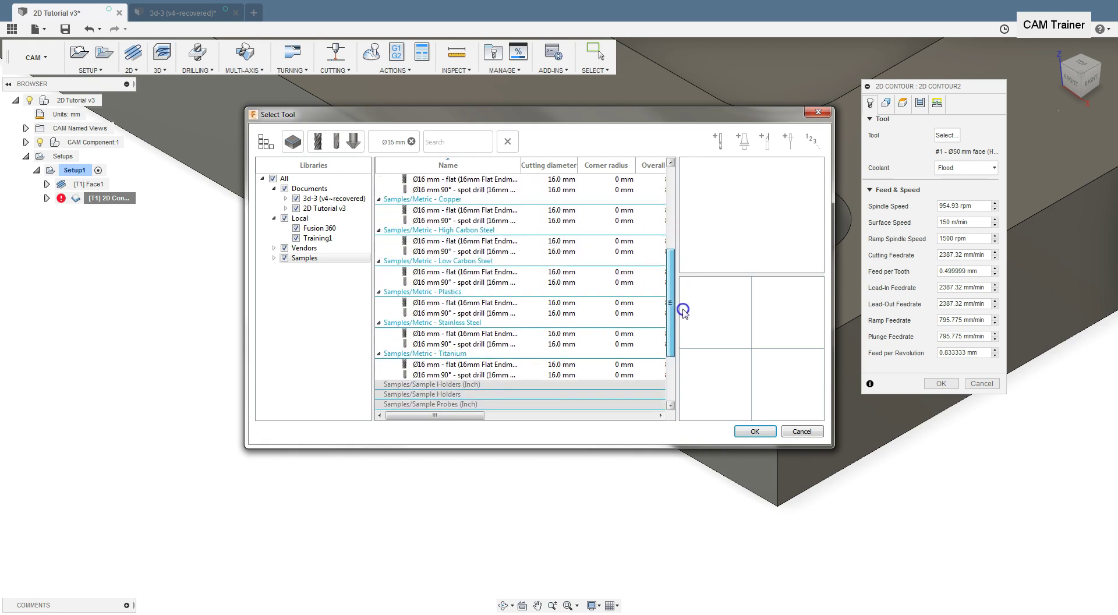
left_click(463, 241)
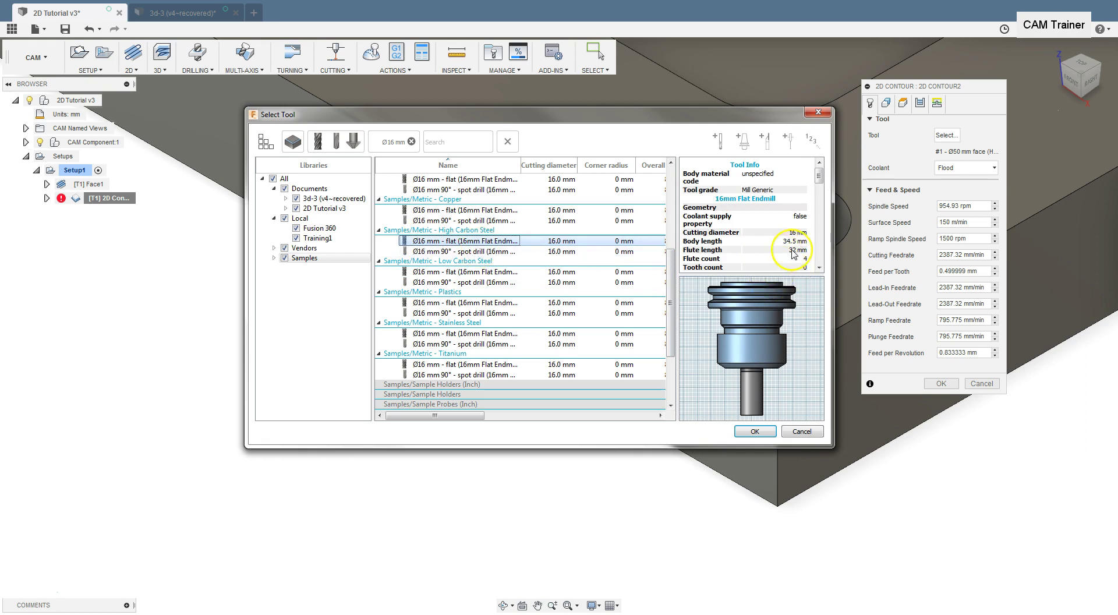
left_click(753, 432)
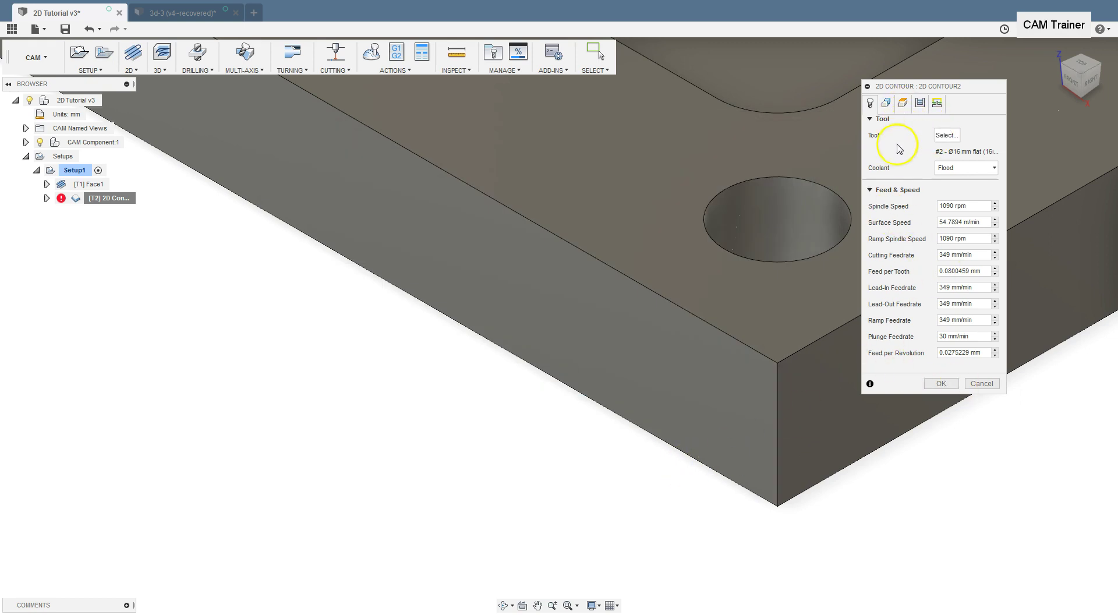
Set the Bottom Height Offset to -10 mm on the Heights tab and confirm the operation.
left_click(905, 105)
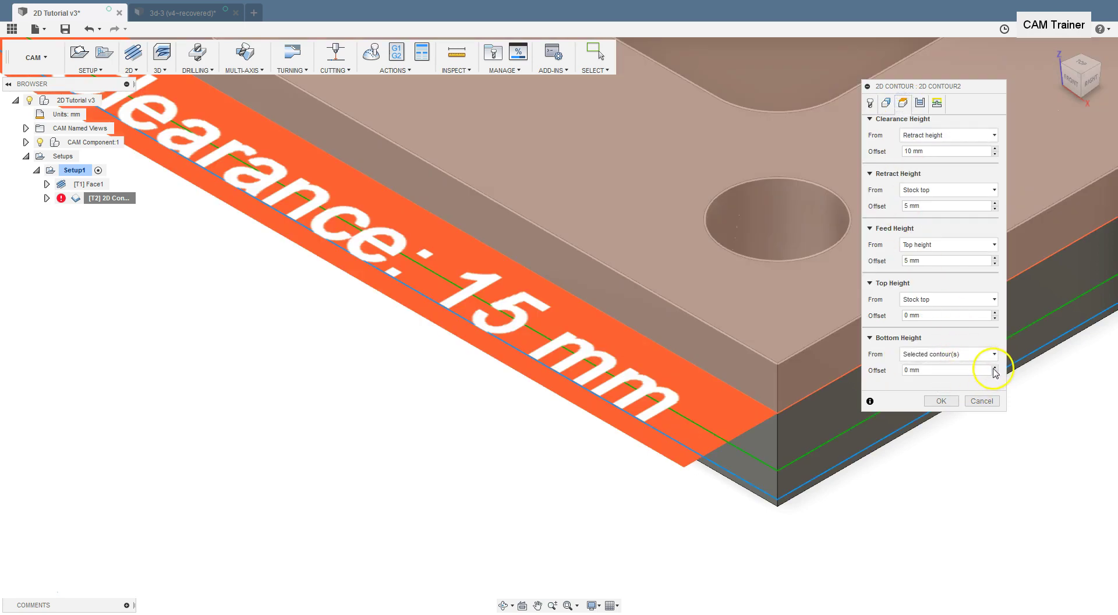
left_click(931, 370)
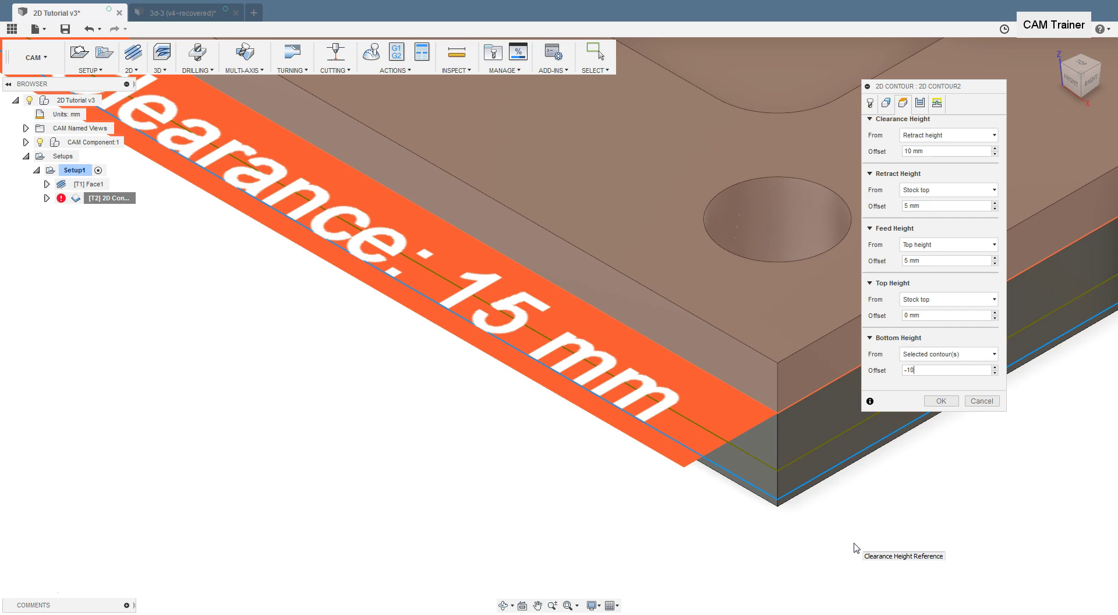
left_click(940, 400)
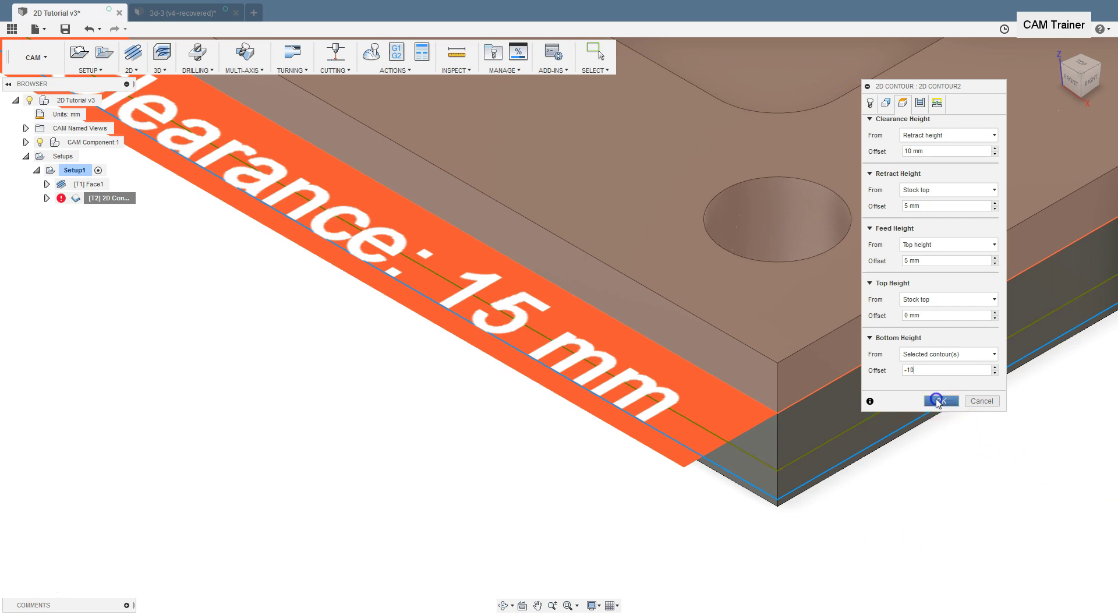
Simulate the revised 2D Contour2 toolpath and play the machining.
scroll(641, 368, "down", 3)
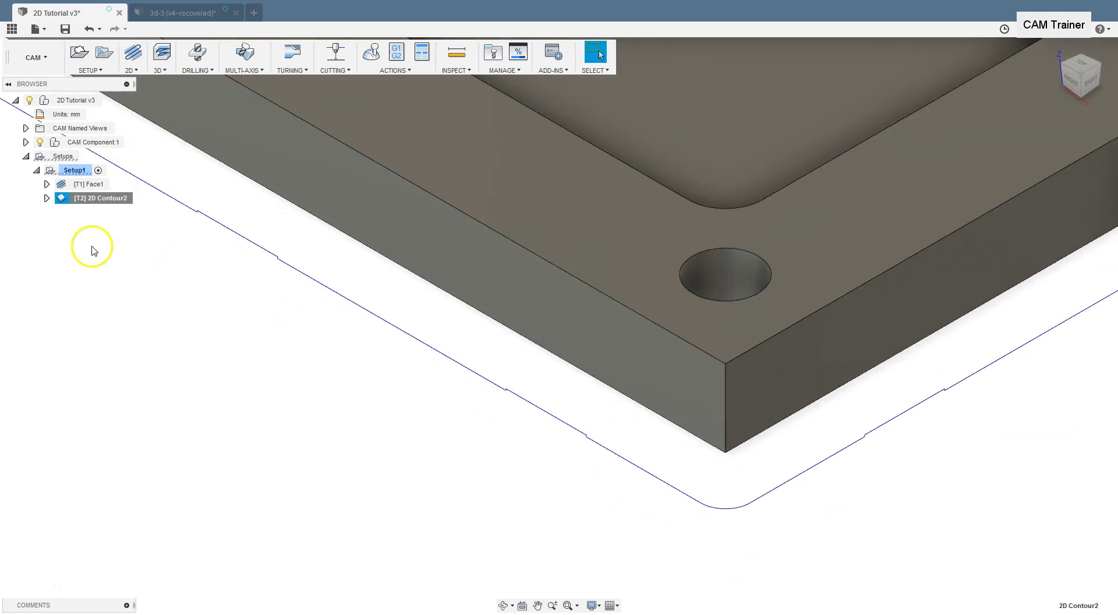
scroll(267, 292, "down", 3)
right_click(96, 198)
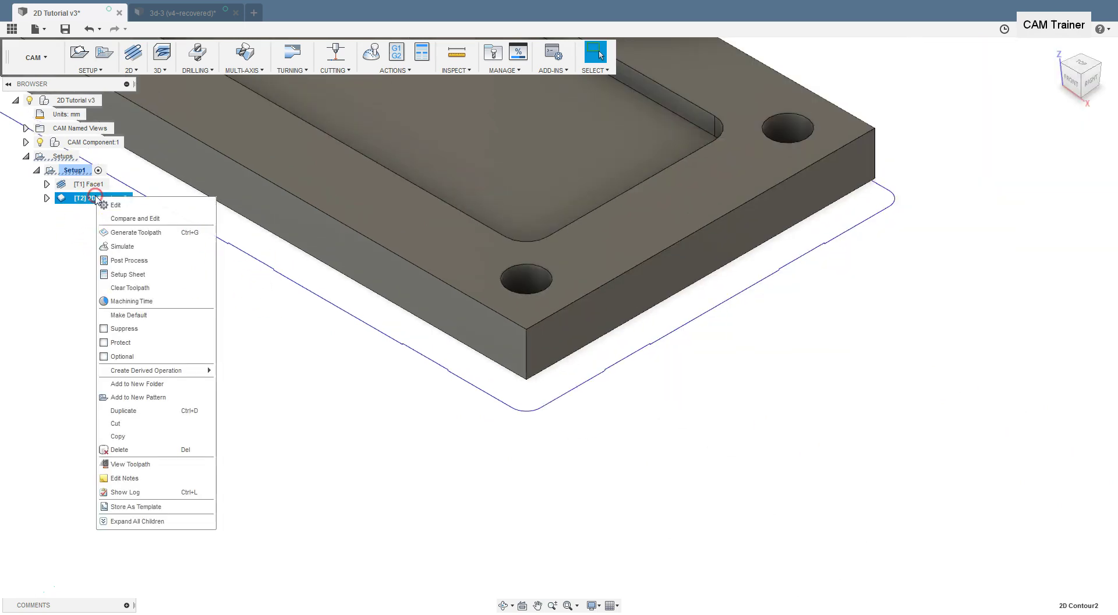
left_click(130, 246)
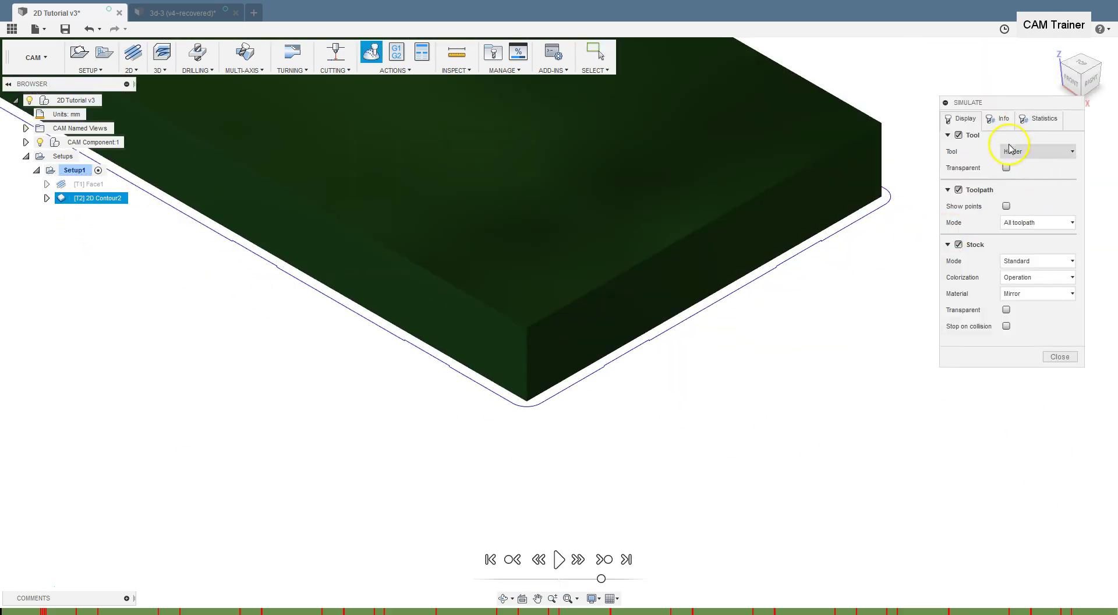
left_click(559, 560)
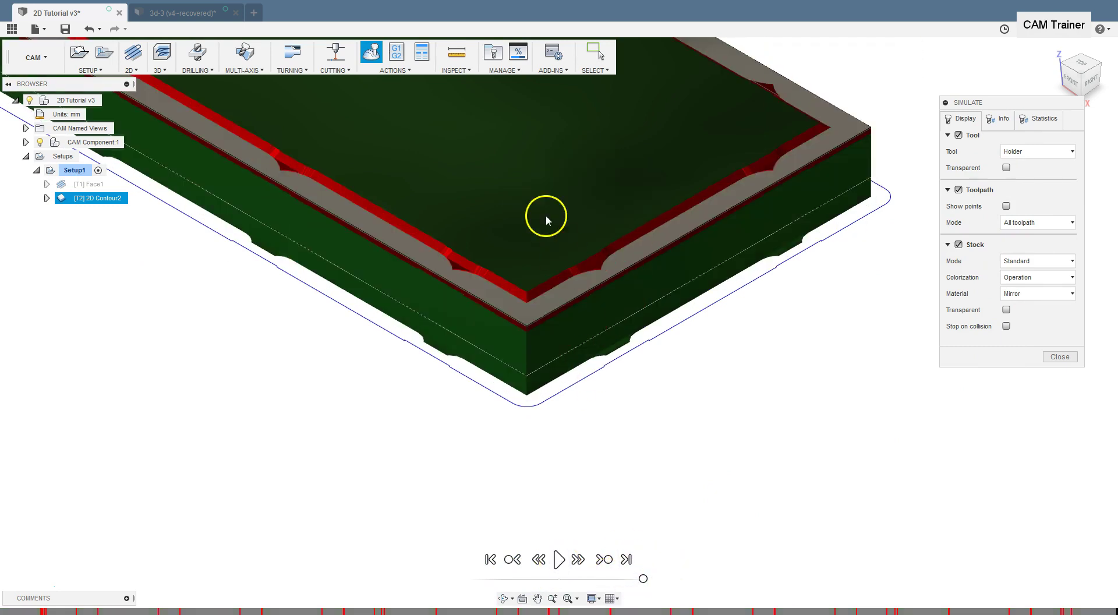
Zoom and orbit around the machined stock to inspect it, then close the simulation.
scroll(570, 273, "down", 3)
scroll(584, 291, "down", 2)
middle_click_drag(531, 245, 694, 270, "shift")
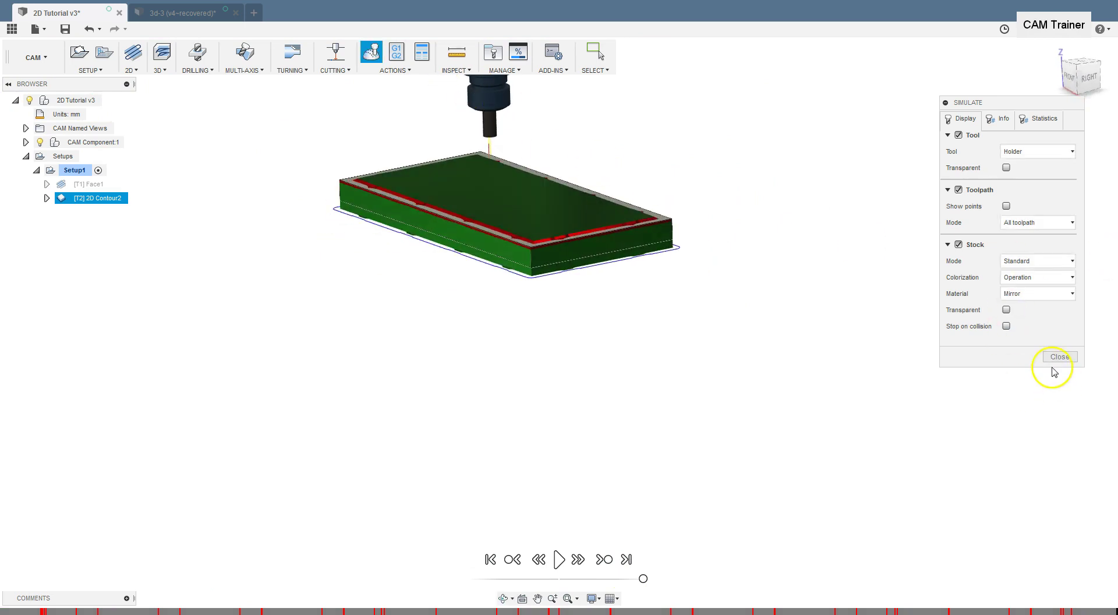
scroll(475, 378, "up", 5)
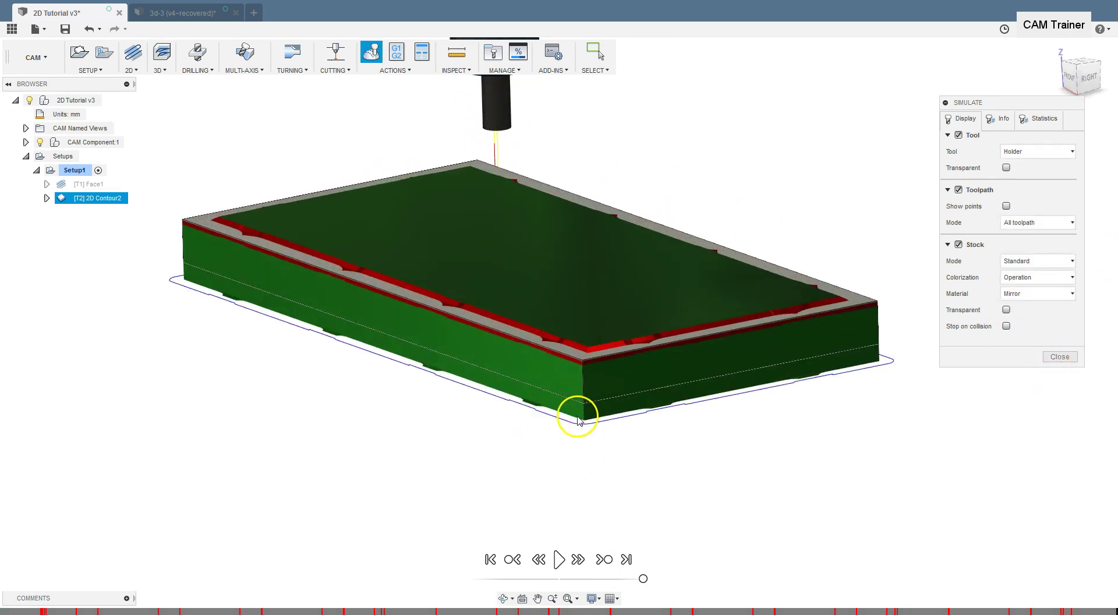
scroll(553, 415, "up", 3)
scroll(525, 419, "up", 5)
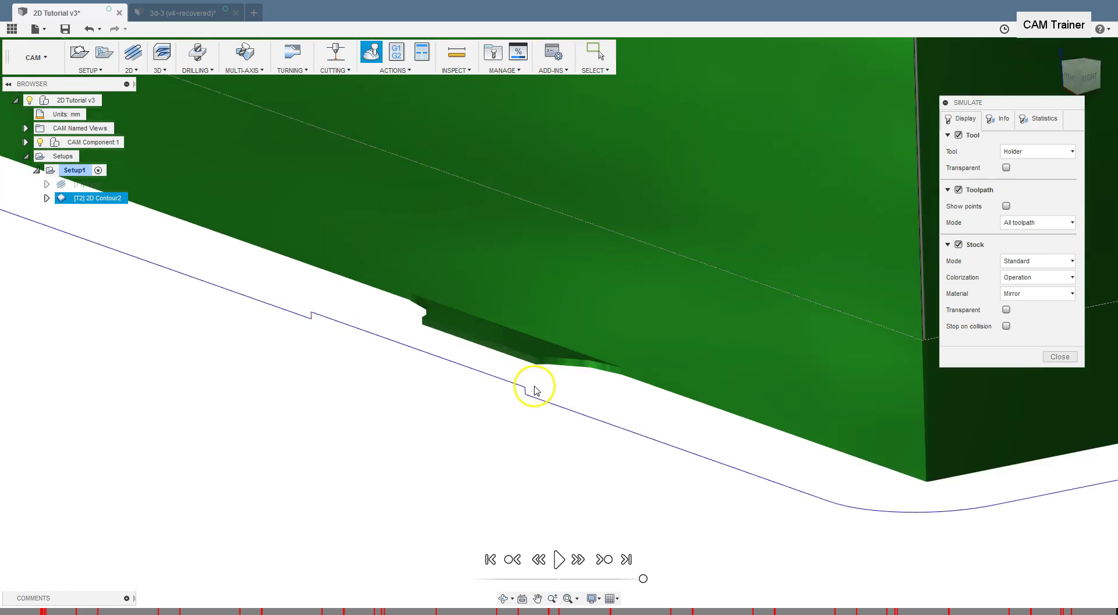
scroll(493, 418, "down", 8)
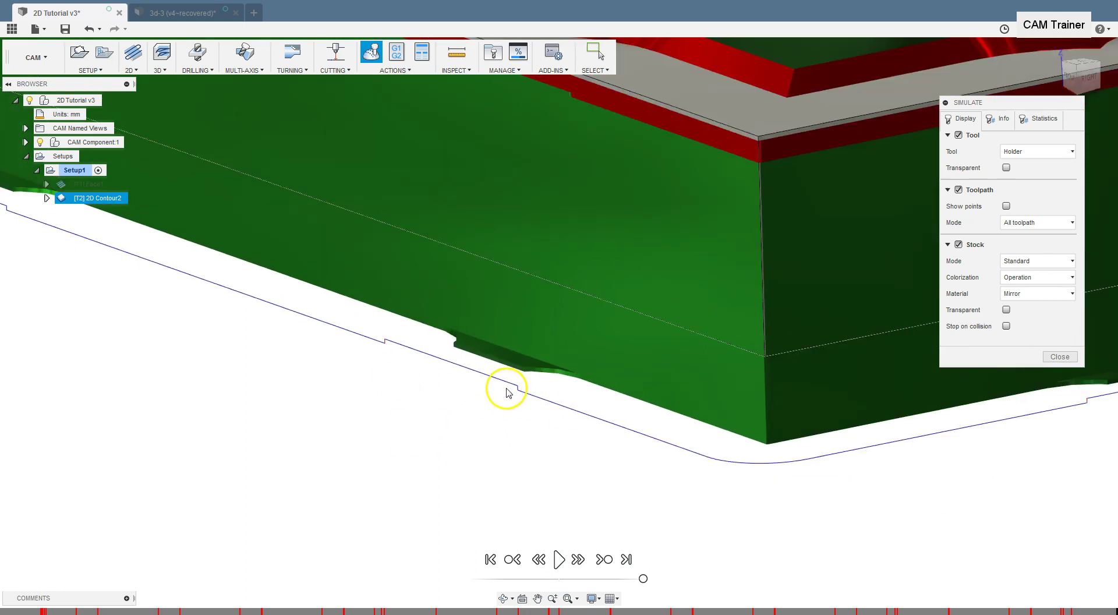
left_click(1073, 355)
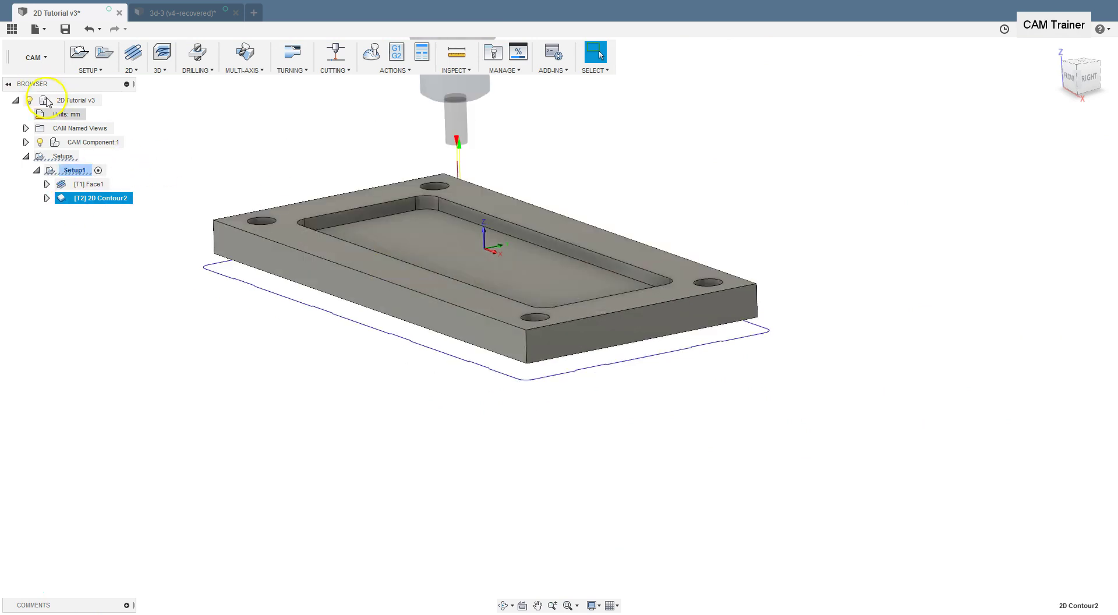
Give Setup1's stock a 40 mm side offset, 0 mm top offset and 2 mm bottom offset.
right_click(73, 170)
left_click(98, 182)
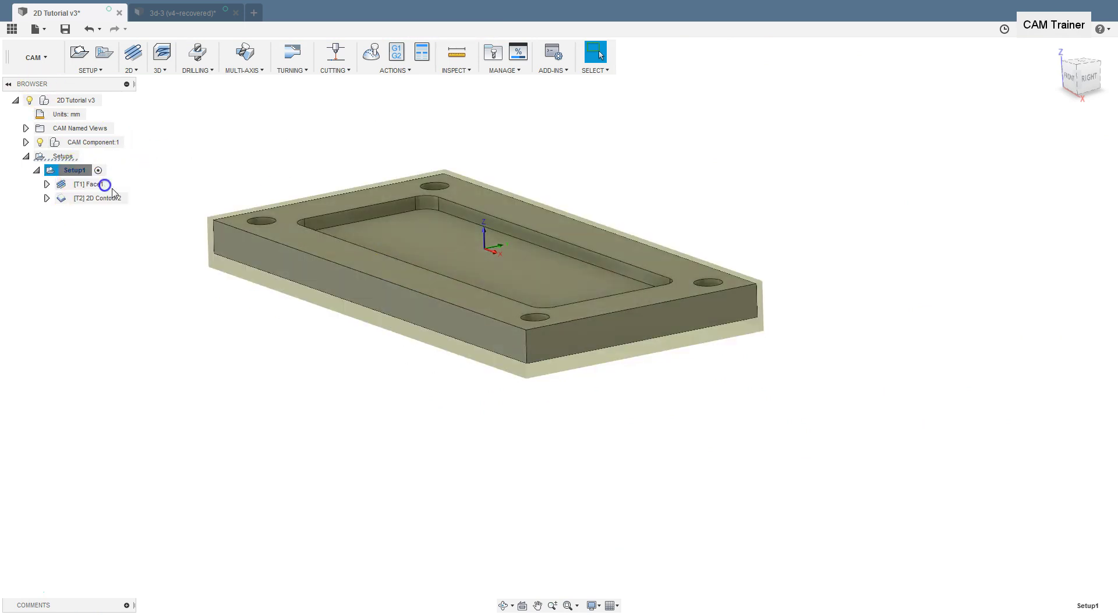
left_click(919, 104)
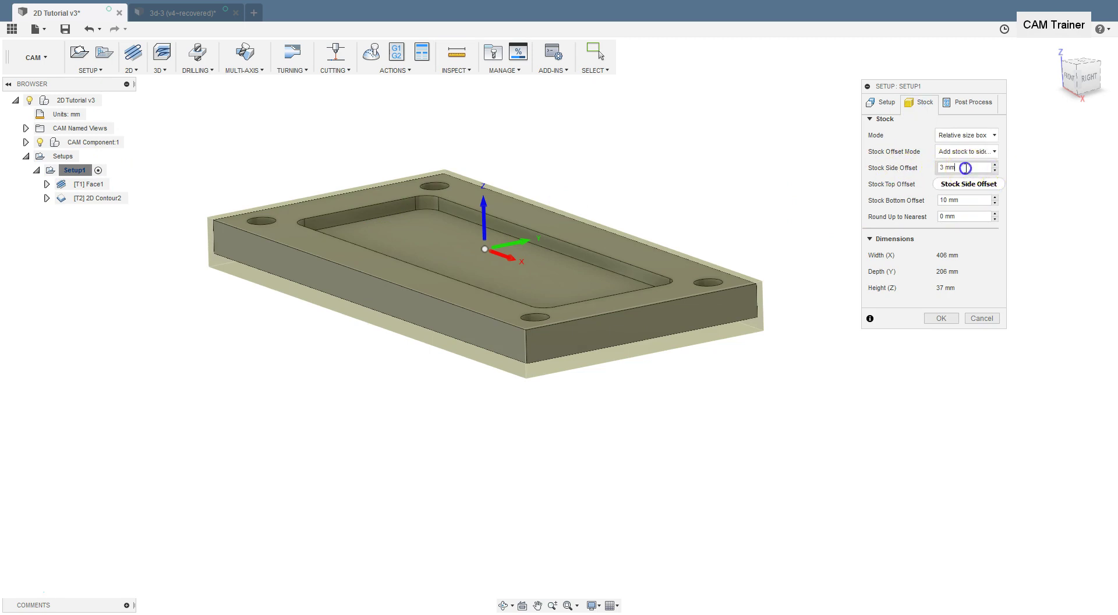
left_click_drag(965, 167, 909, 168)
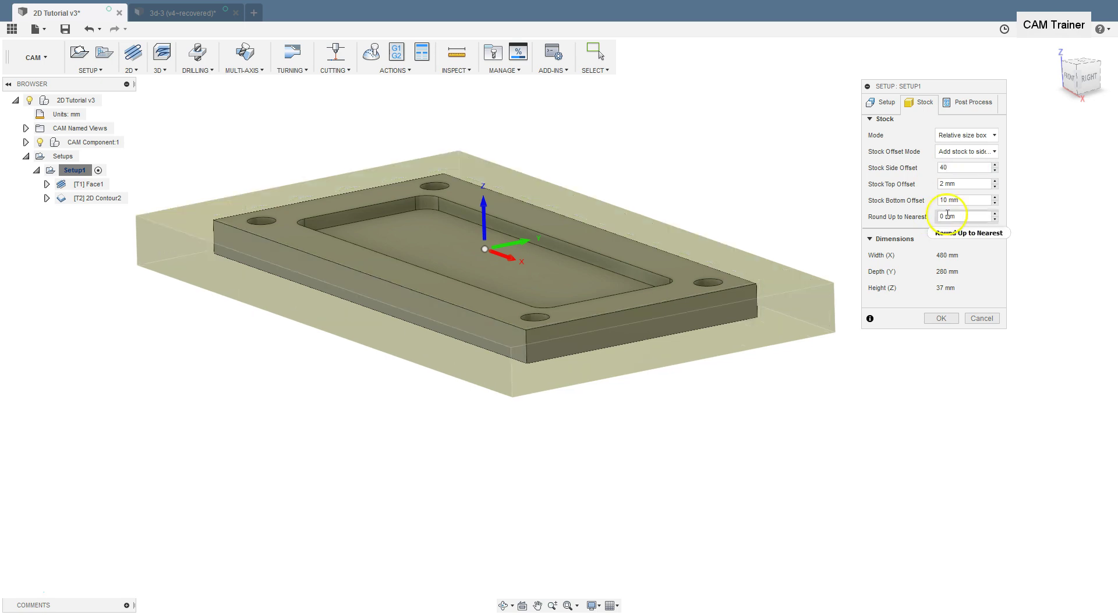
left_click(995, 187)
left_click(994, 189)
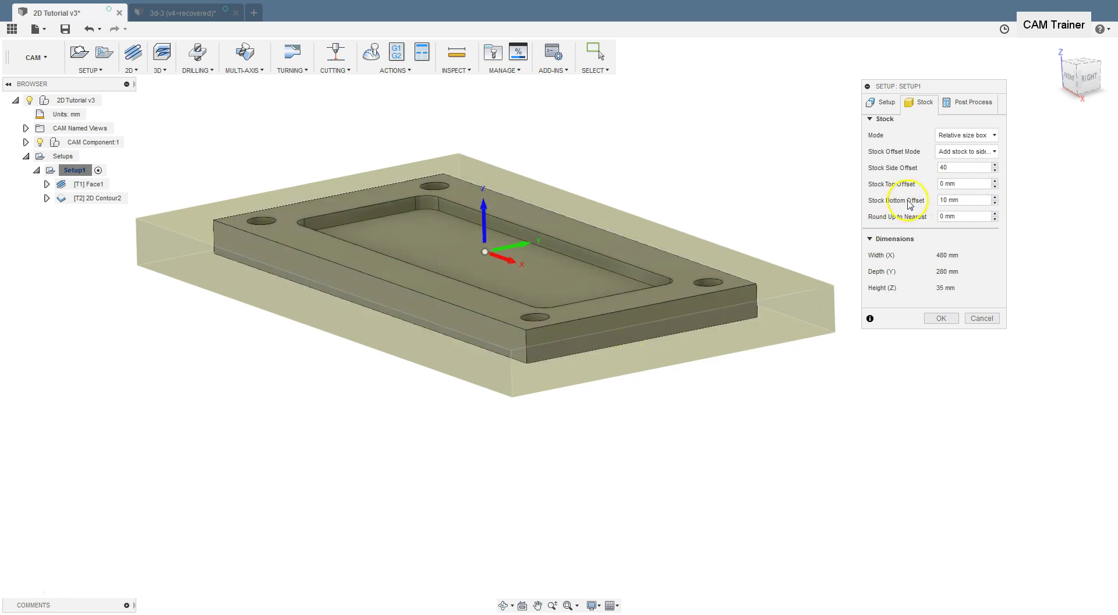
left_click_drag(976, 201, 918, 214)
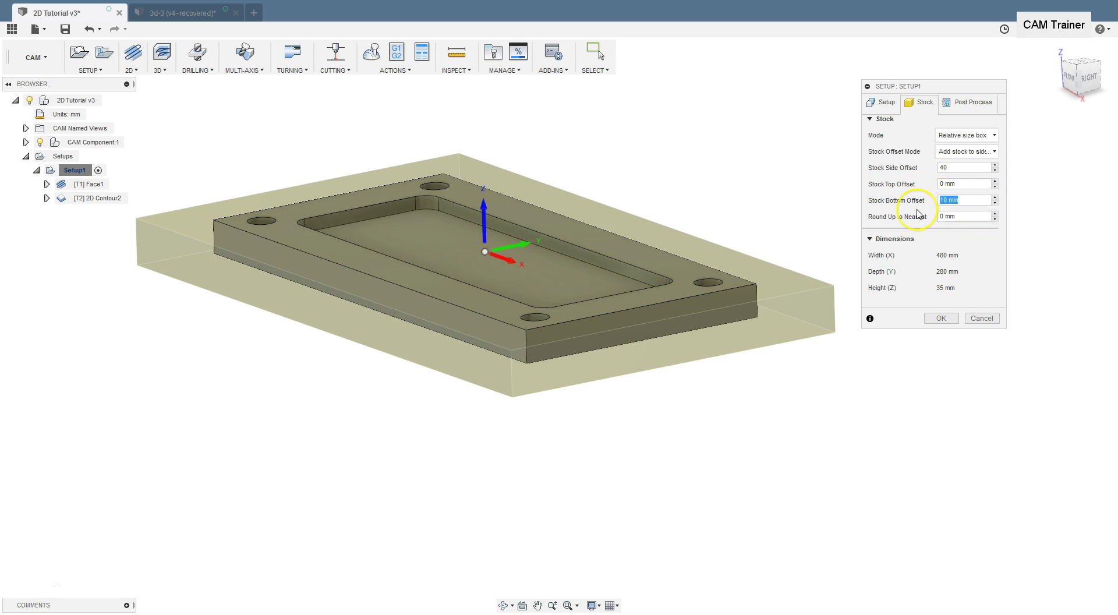
key("Return")
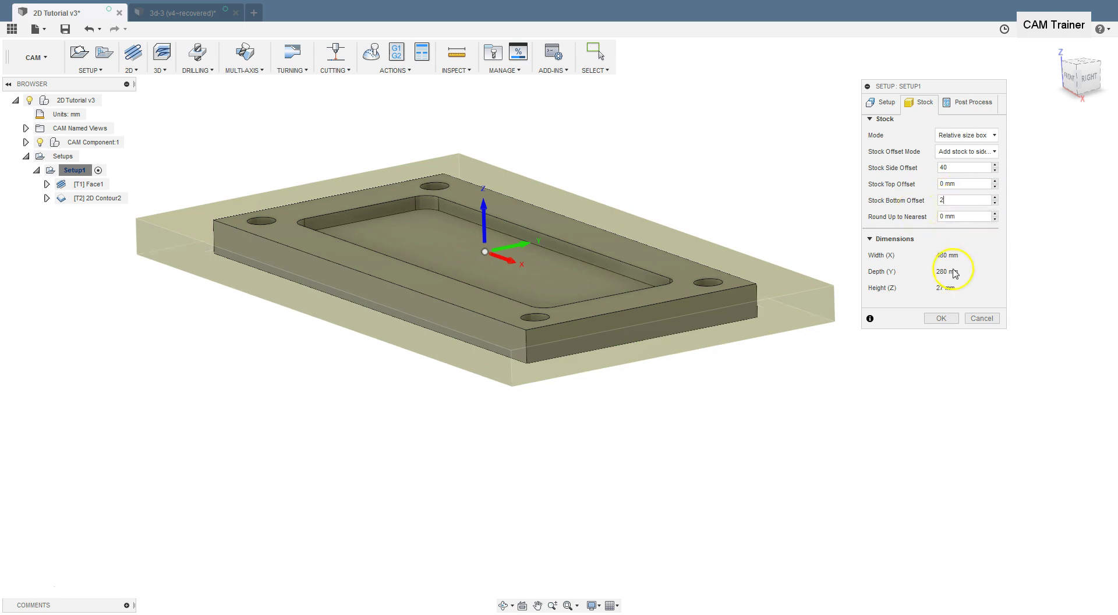
left_click(941, 318)
Change 2D Contour2's Bottom Height Offset to -2 mm and regenerate its toolpath.
left_click(107, 198)
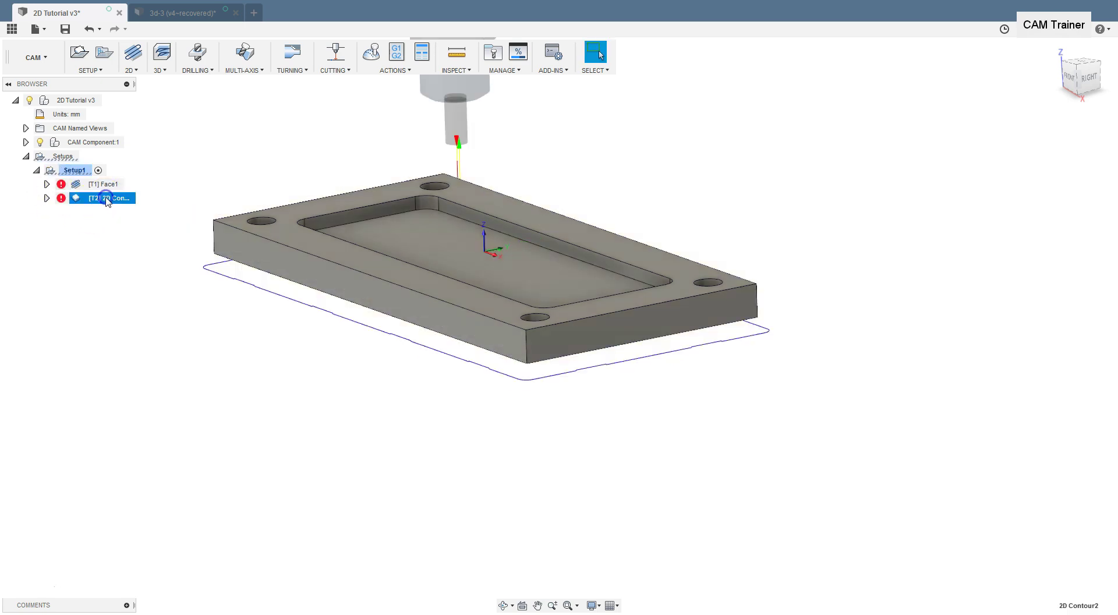
right_click(106, 201)
left_click(140, 208)
left_click(902, 103)
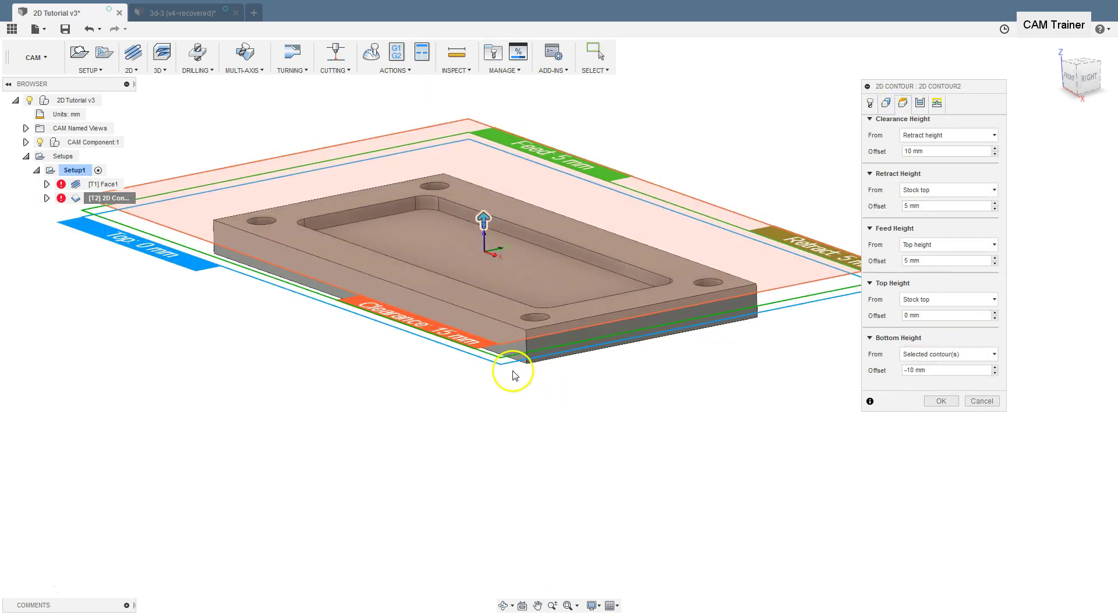
left_click(914, 371)
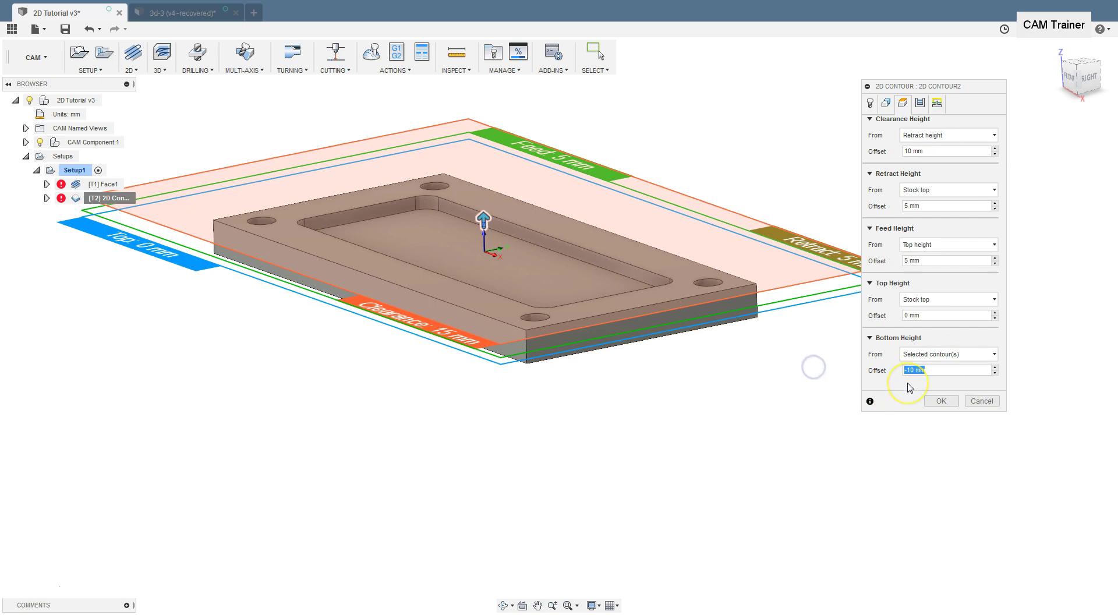
type("-2")
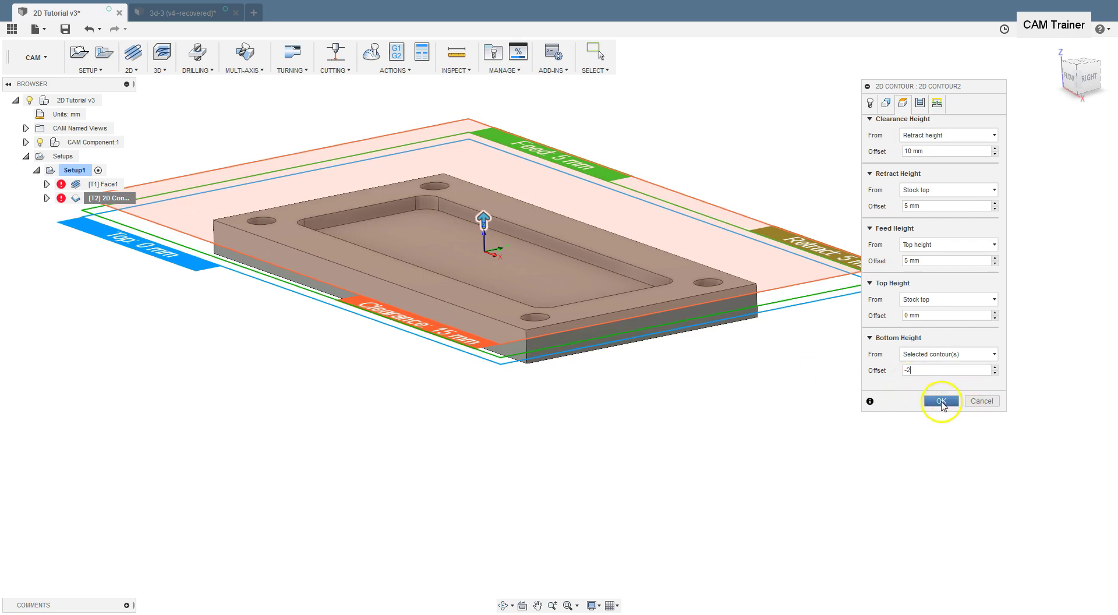
left_click(940, 399)
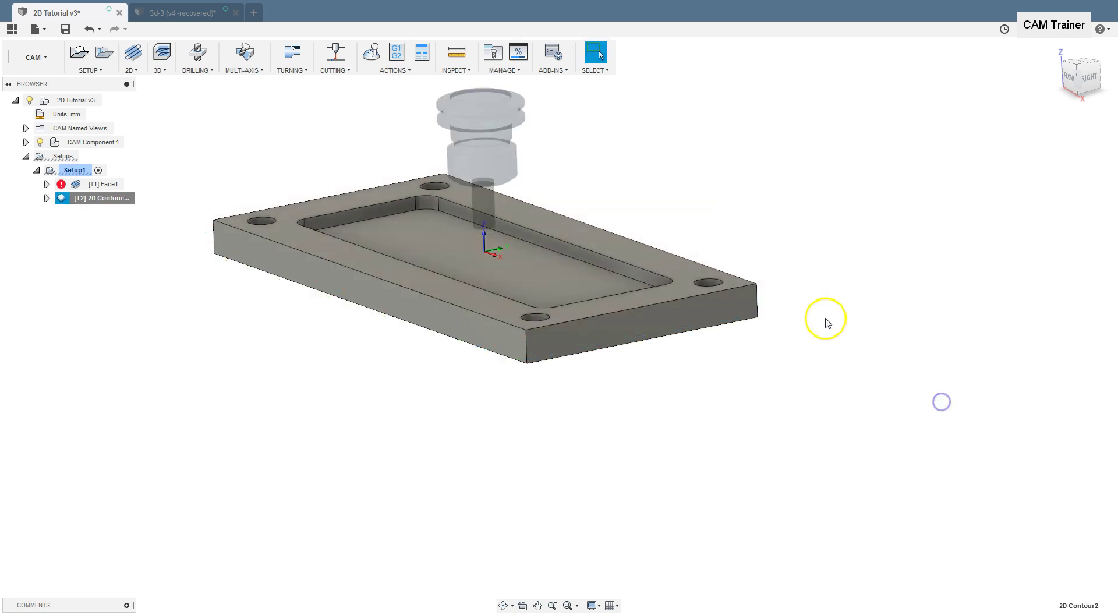
right_click(102, 204)
left_click(130, 252)
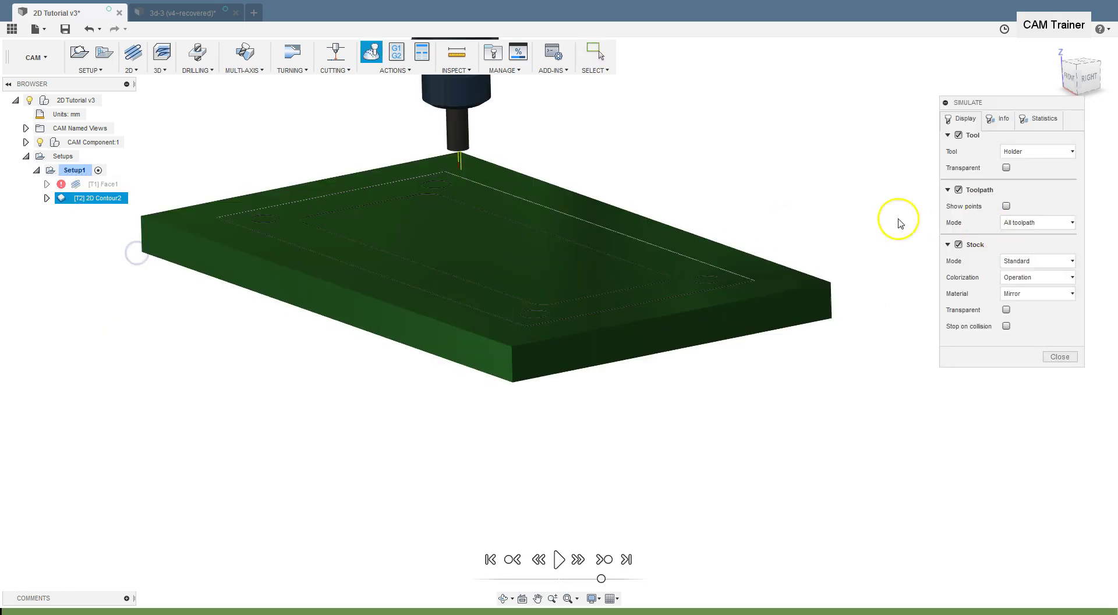
left_click(558, 559)
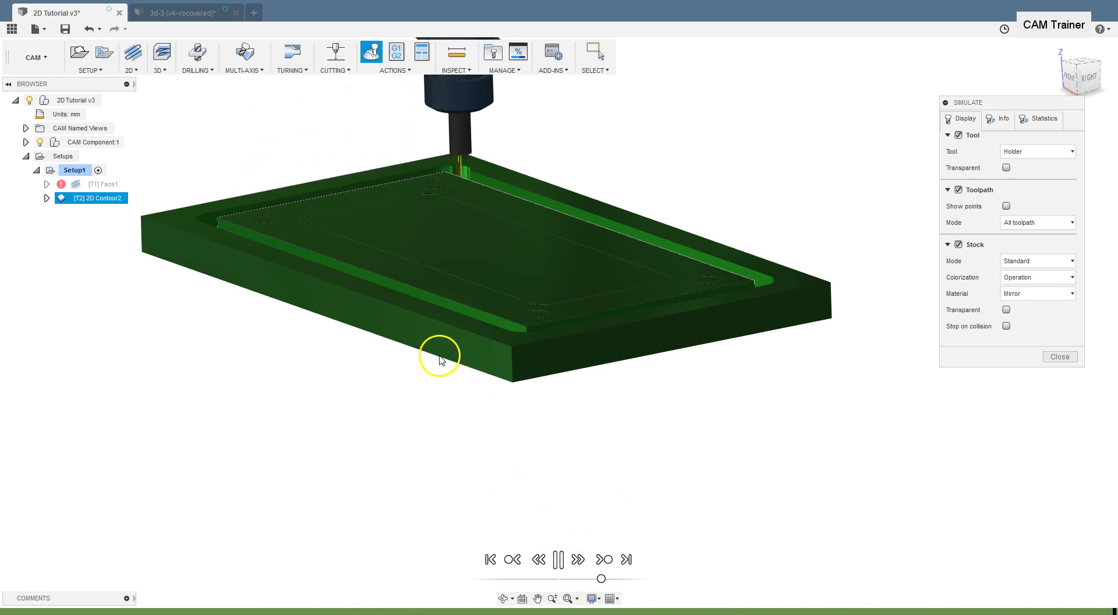
middle_click_drag(440, 339, 481, 432, "shift")
scroll(481, 432, "up", 3)
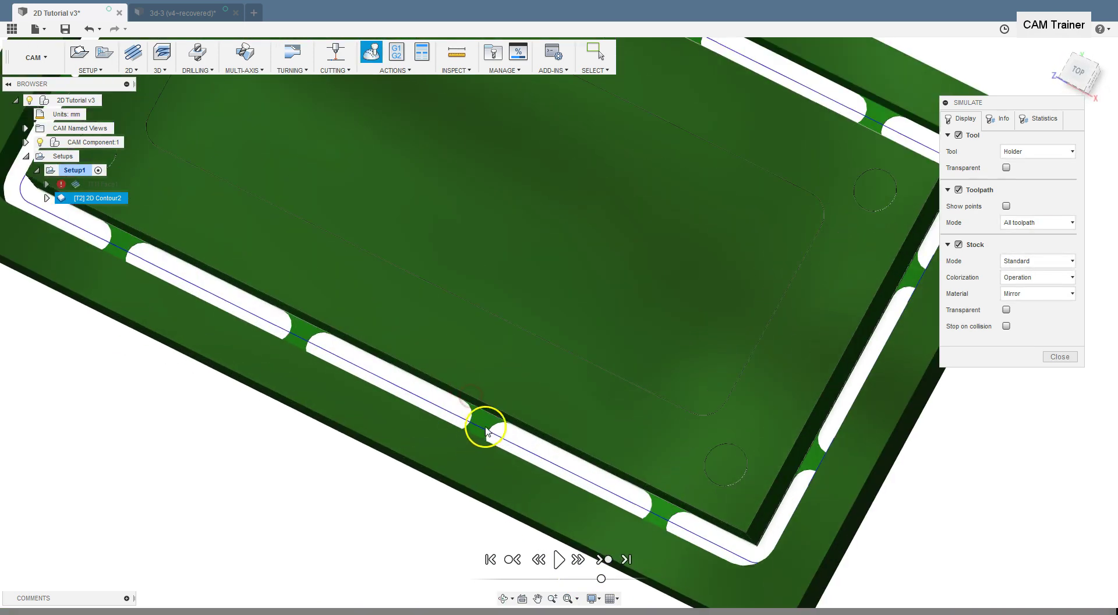
mouse_move(478, 441)
middle_mouse_down("shift")
mouse_move(493, 377)
mouse_move(434, 438)
middle_mouse_up("shift")
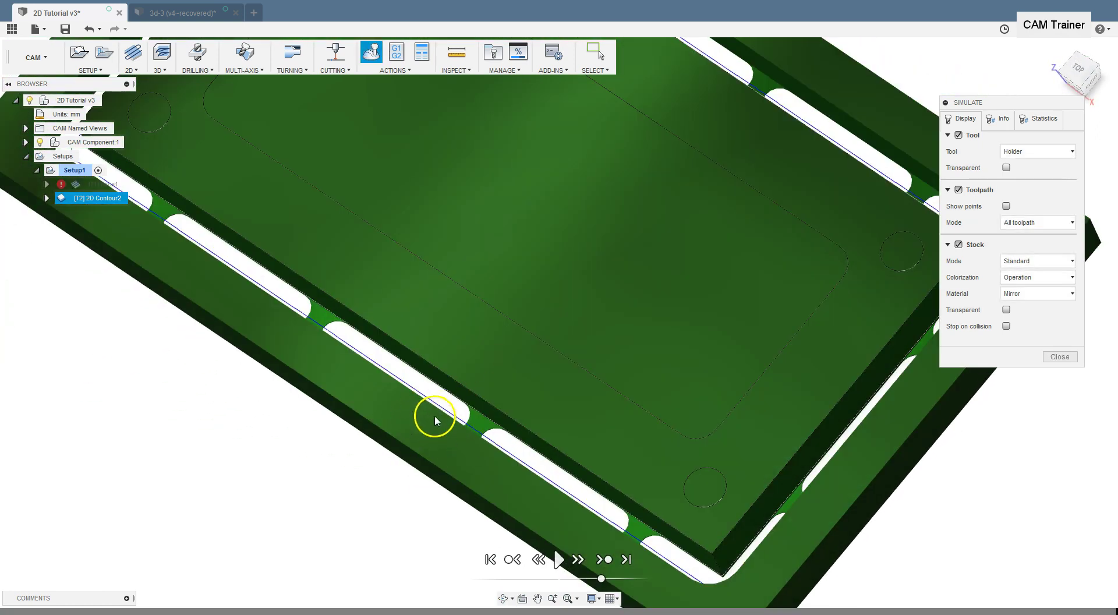
scroll(775, 505, "down", 5)
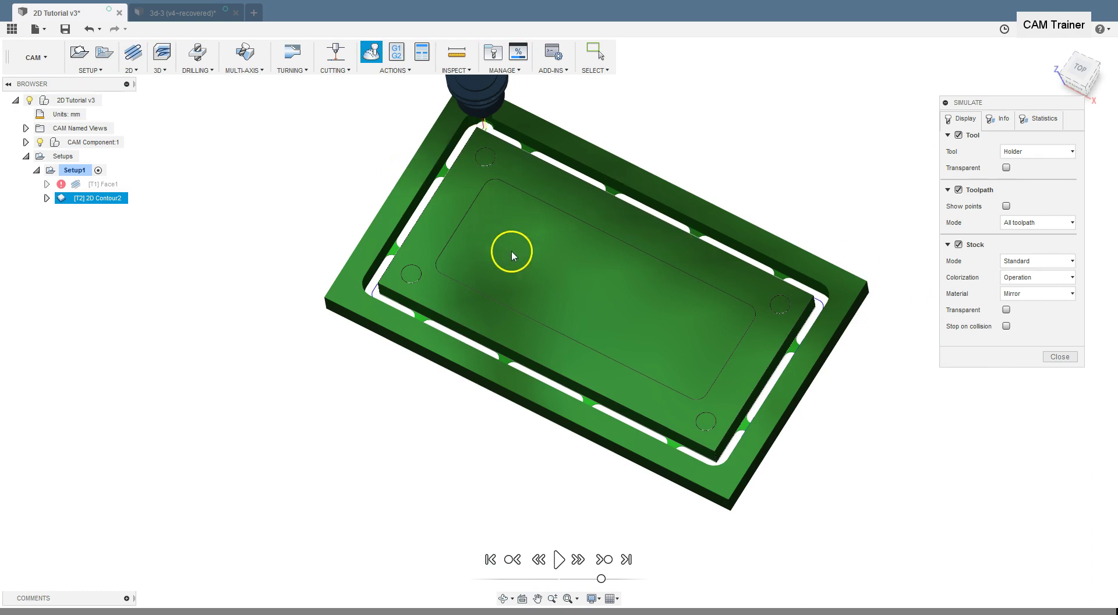
left_click(1050, 64)
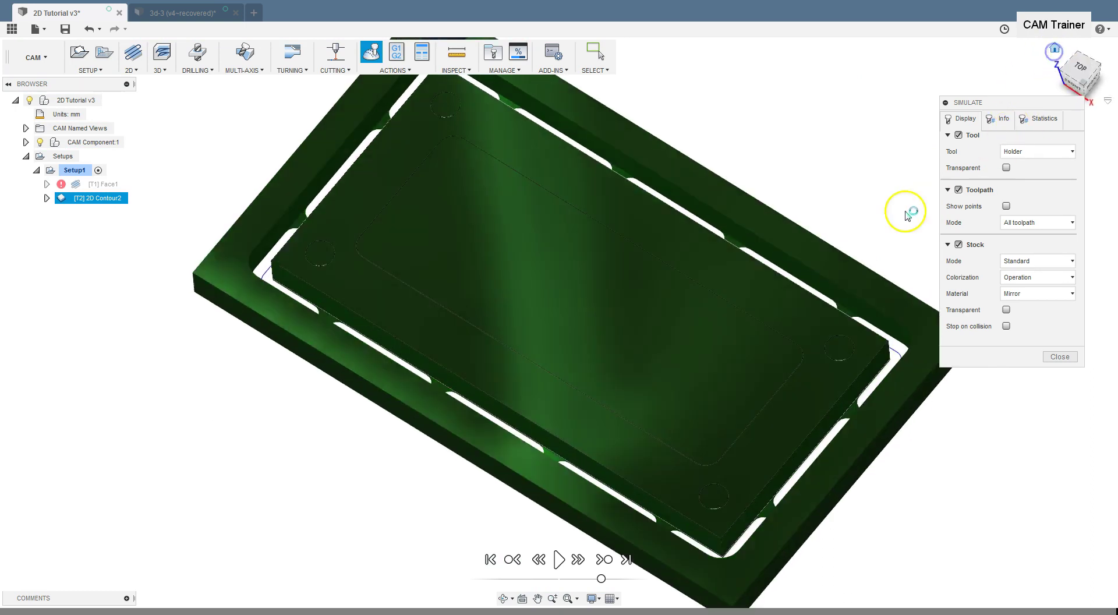
Close the simulation, reopen 2D Contour2 and uncheck Tabs in its Geometry settings.
left_click(1061, 358)
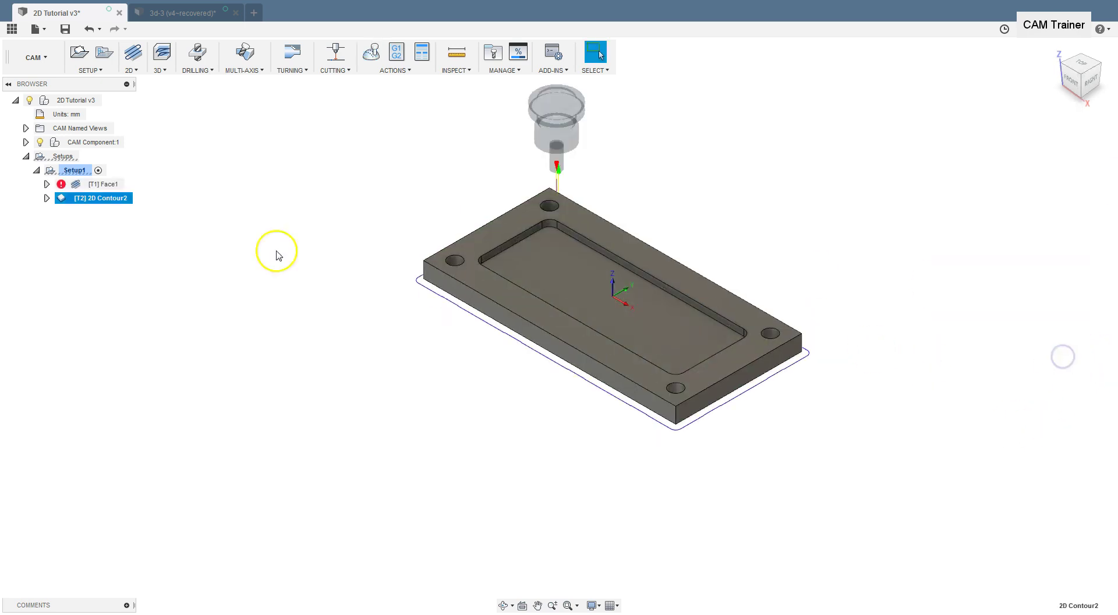
right_click(88, 199)
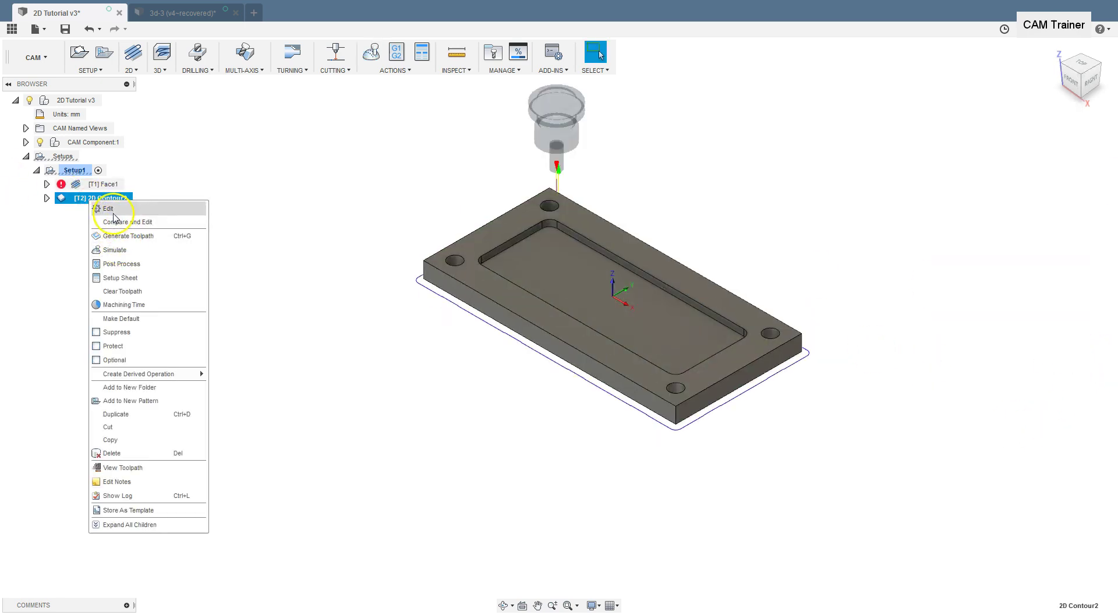
left_click(106, 208)
left_click(886, 103)
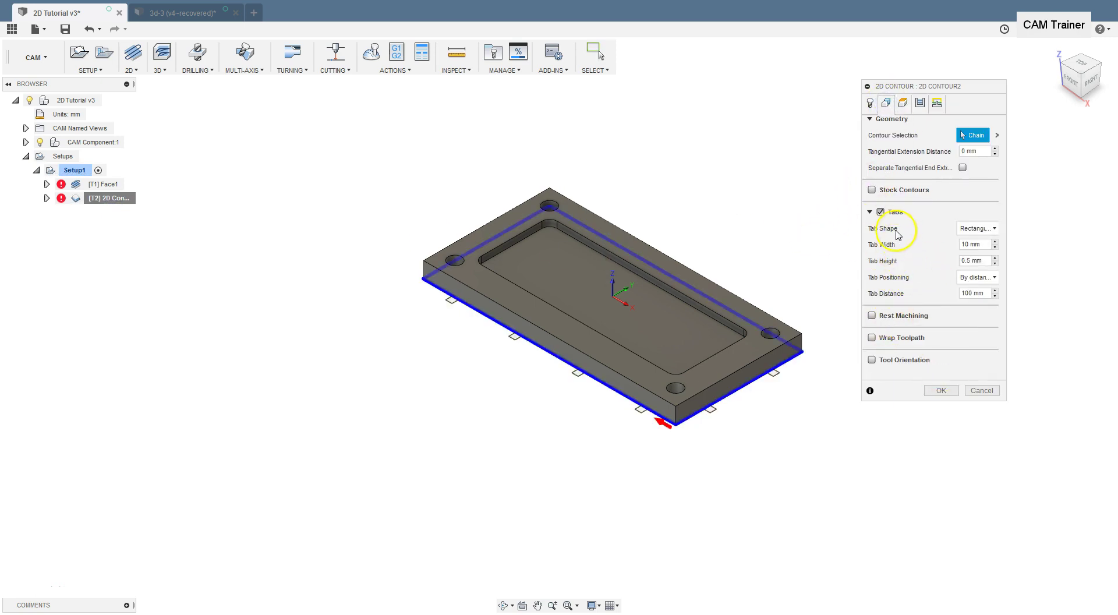
left_click(881, 213)
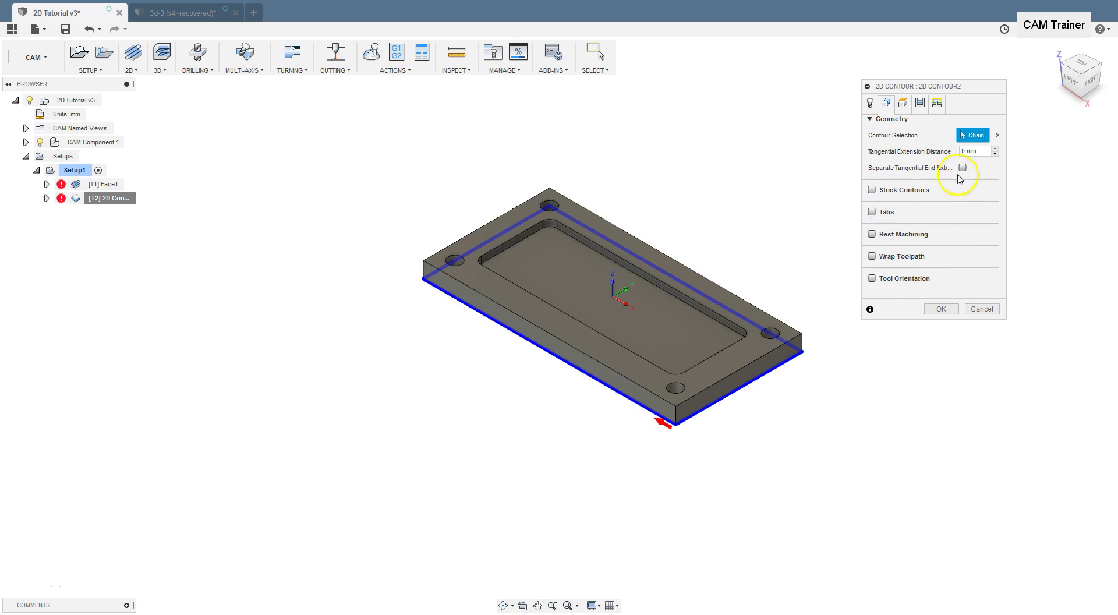